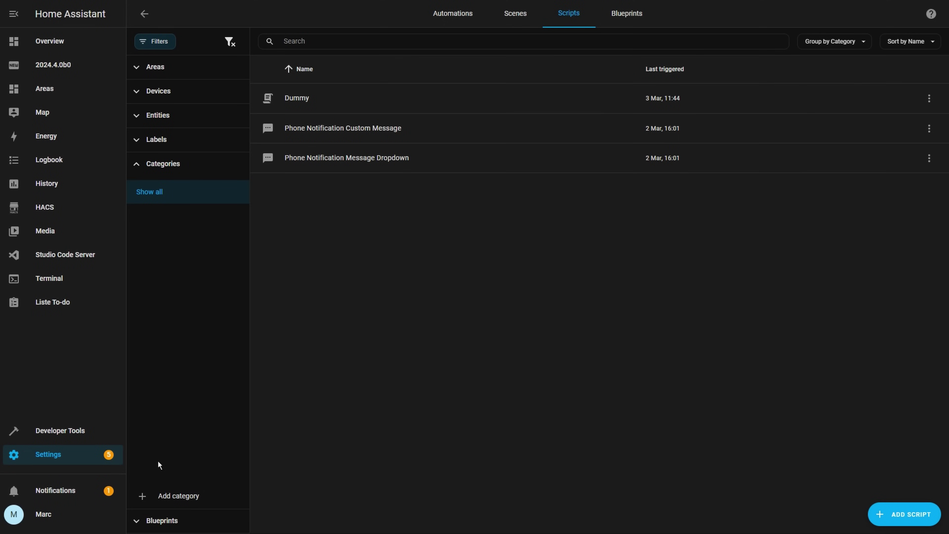
Create a 'Phone' script category with the mdi:phone icon.
left_click(157, 491)
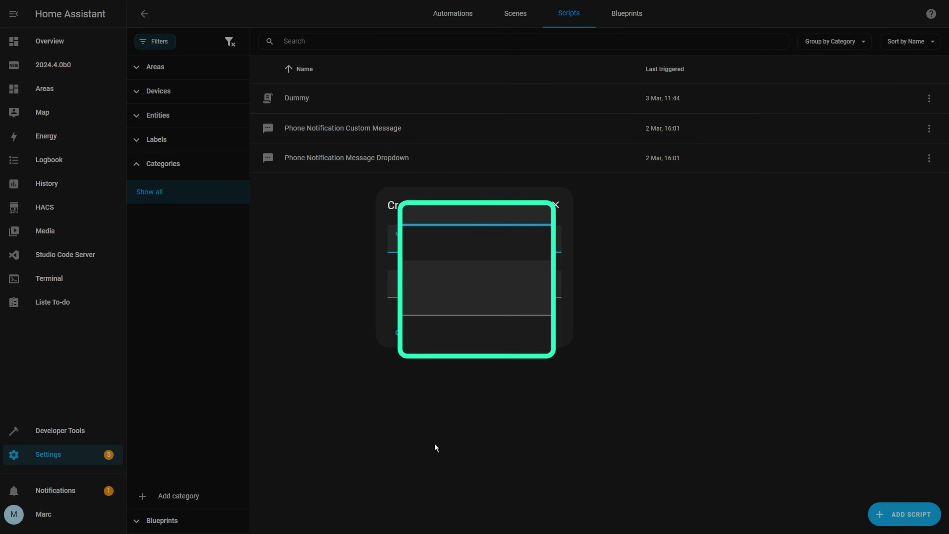
type("Phone")
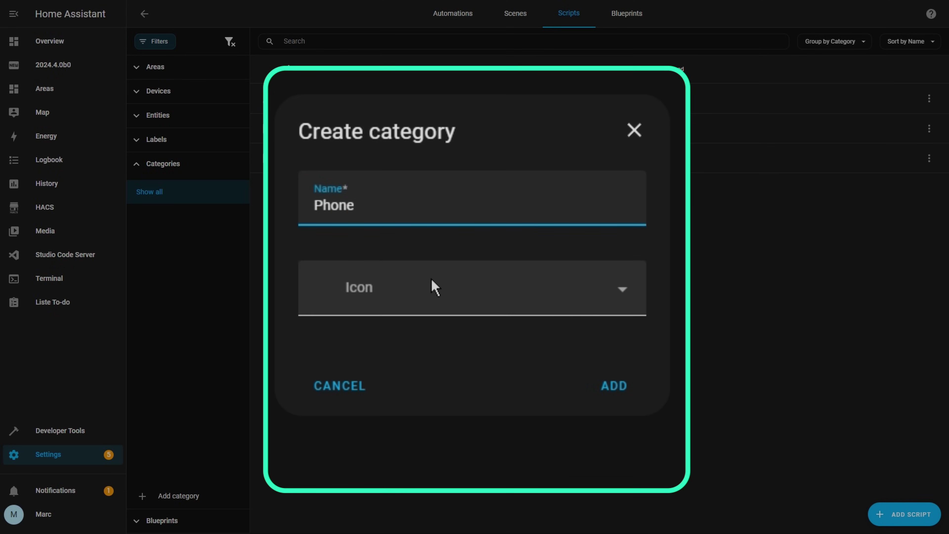
left_click(434, 288)
type("phone")
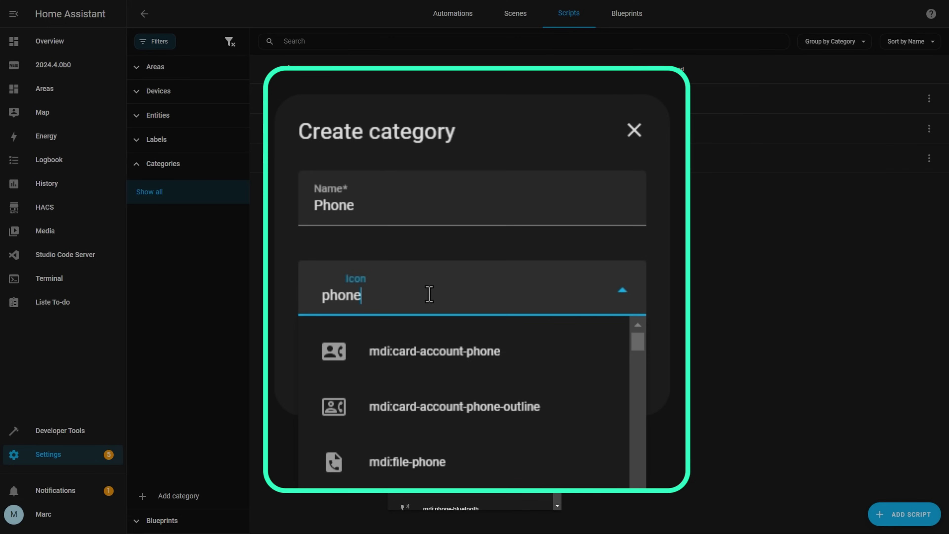
key("Return")
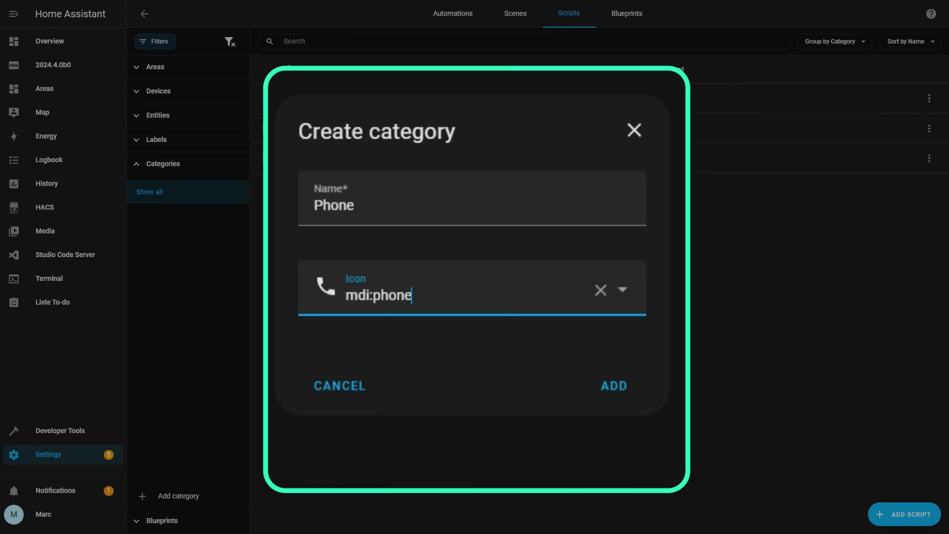
left_click(613, 386)
Assign the Phone Notification Custom Message and Message Dropdown scripts to the Phone category.
left_click(929, 129)
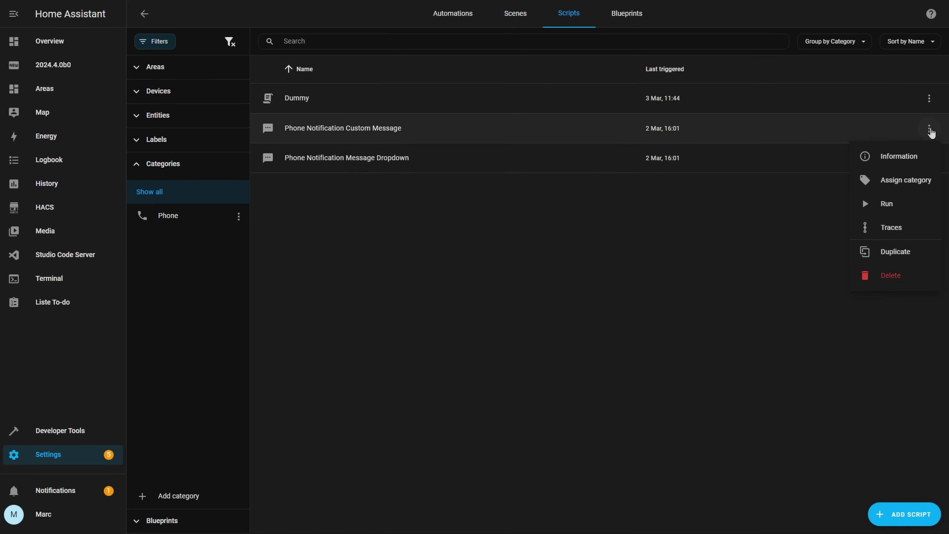
left_click(893, 180)
left_click(448, 262)
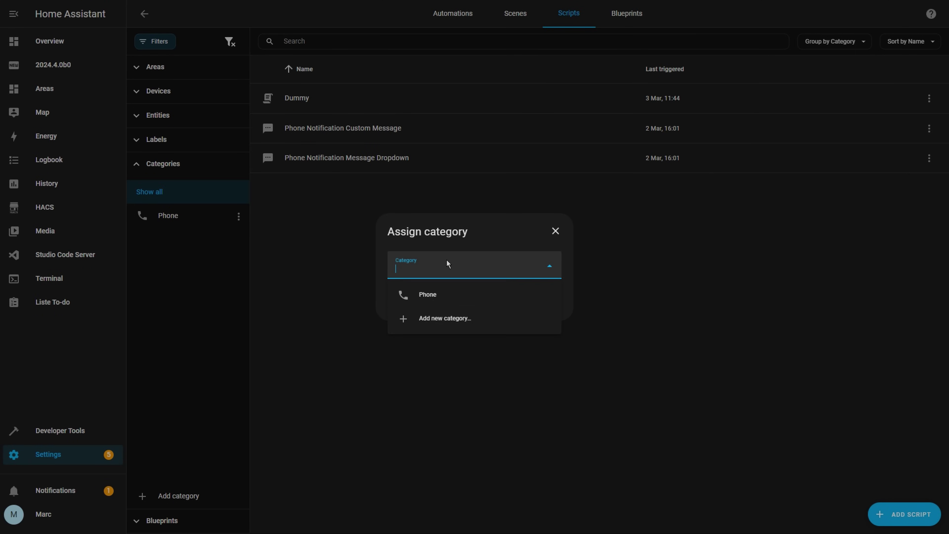
left_click(436, 299)
left_click(545, 307)
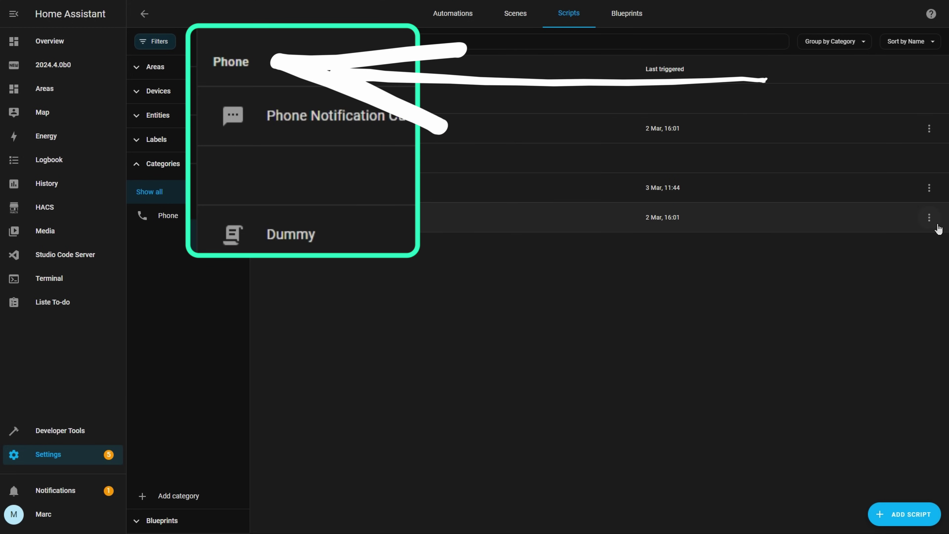
left_click(928, 217)
left_click(917, 272)
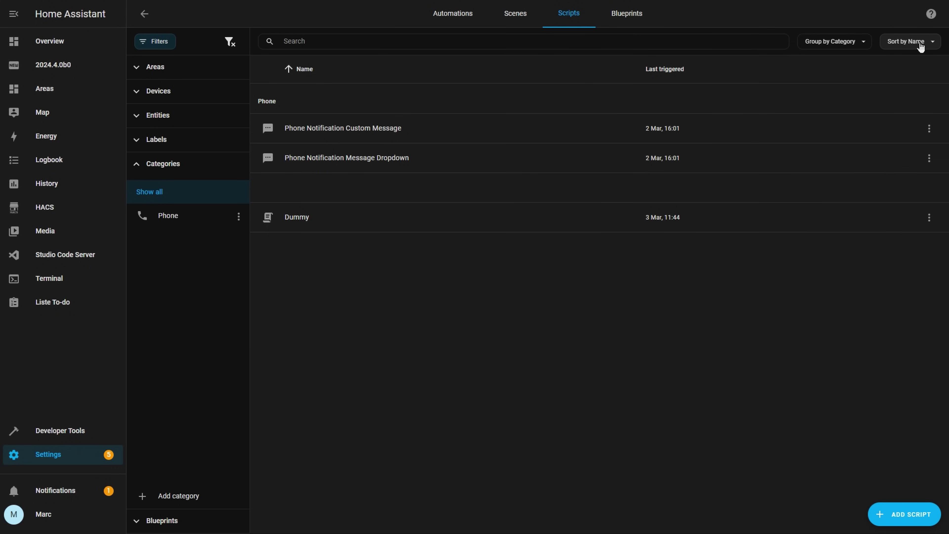
Set the scripts list grouping to Don't group.
left_click(858, 41)
left_click(825, 97)
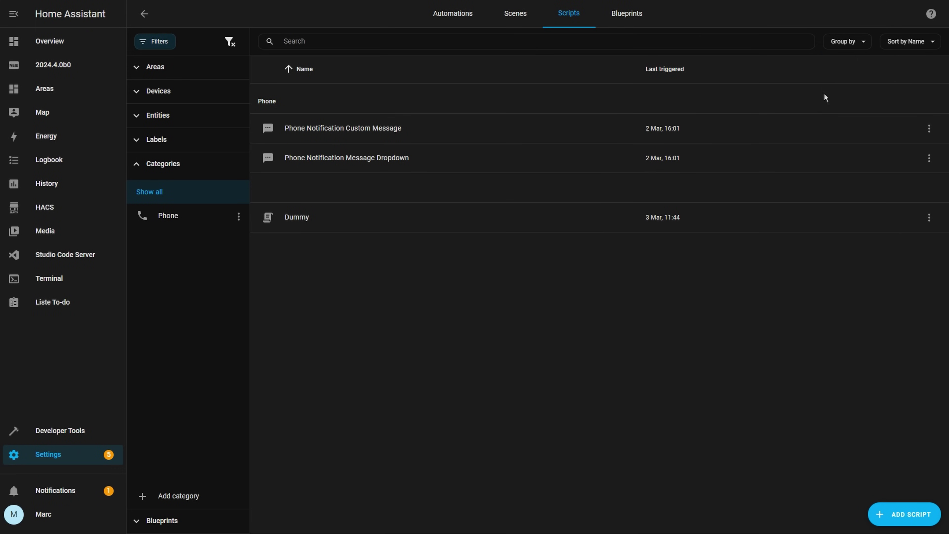
left_click(849, 42)
left_click(853, 67)
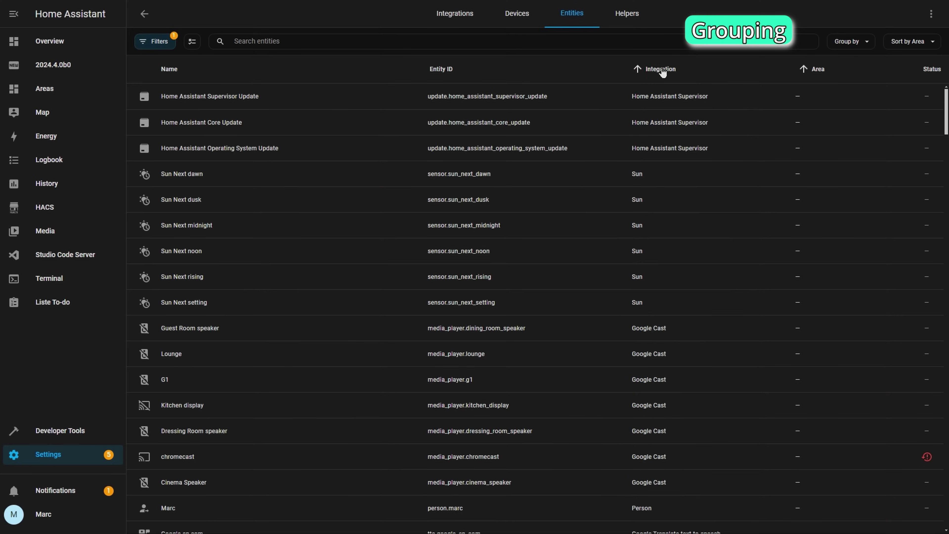
Sort the entities table by integration and then by name, and search for 'box3'.
left_click(661, 70)
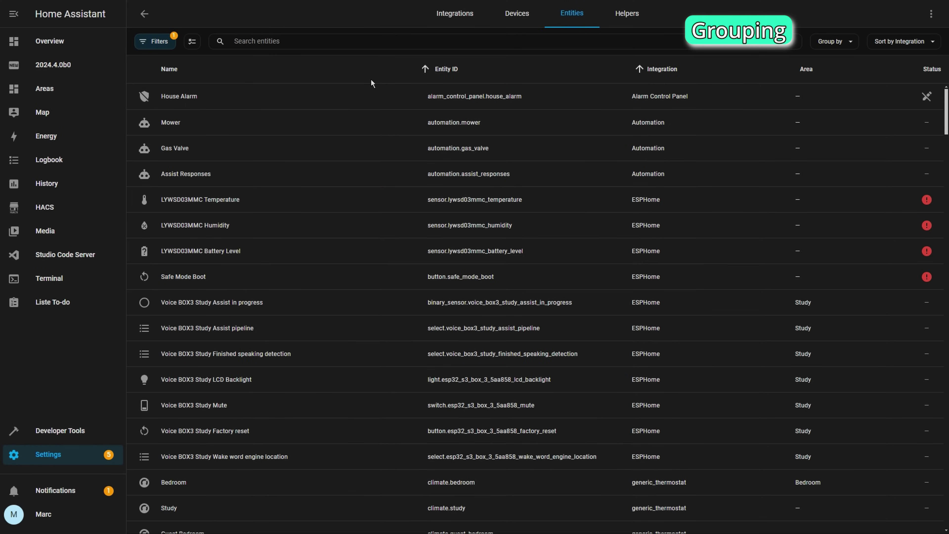
left_click(167, 69)
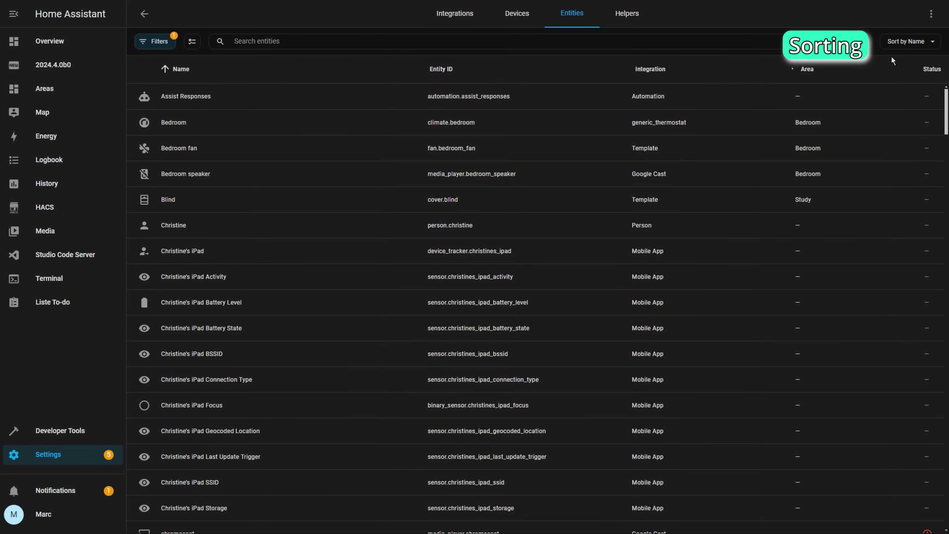
left_click(912, 41)
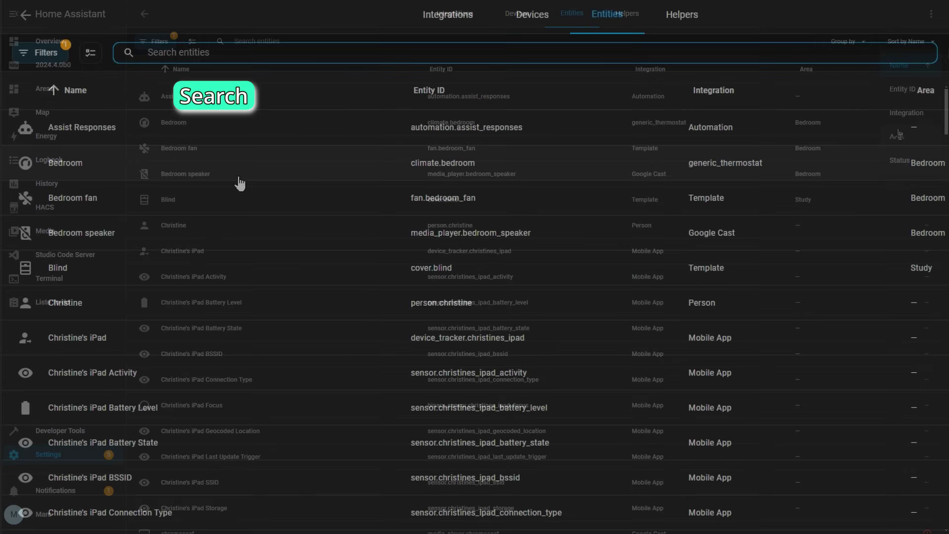
type("box3")
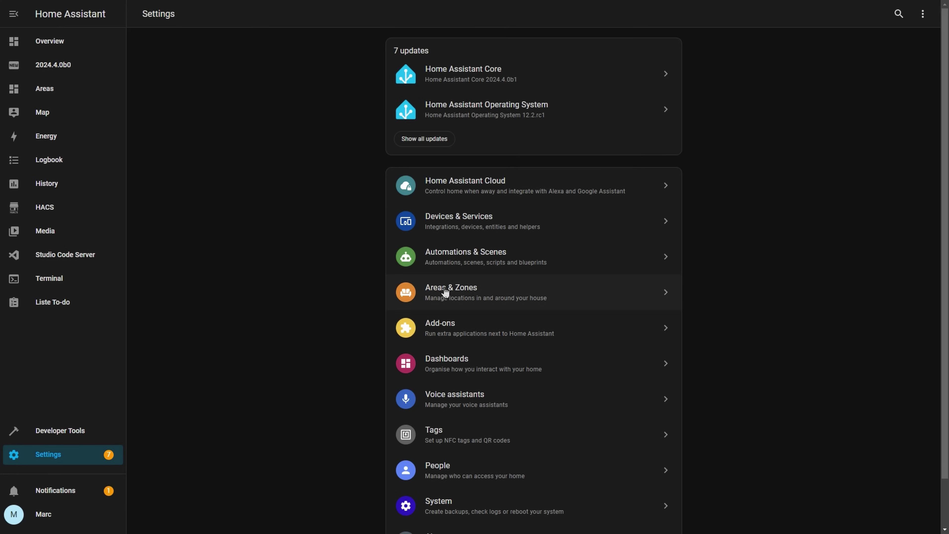
left_click(445, 292)
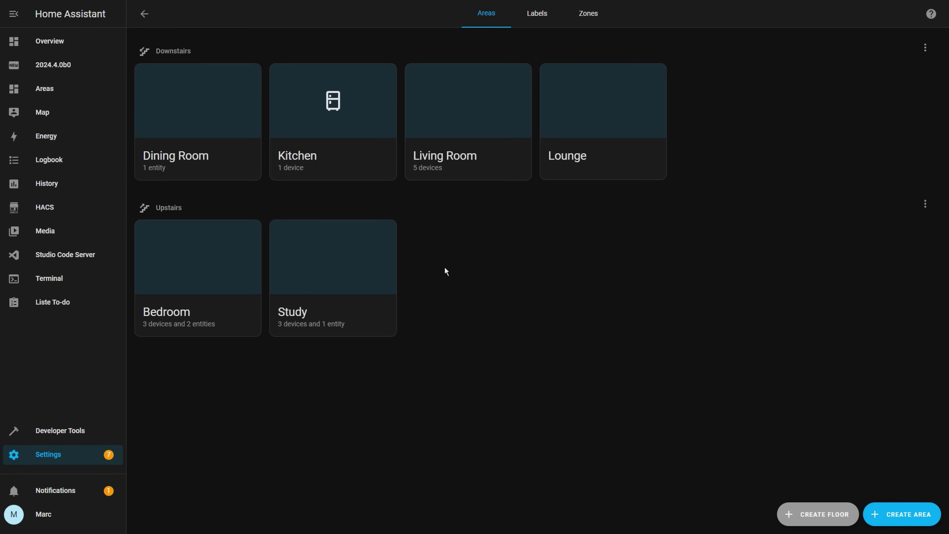
left_click(545, 21)
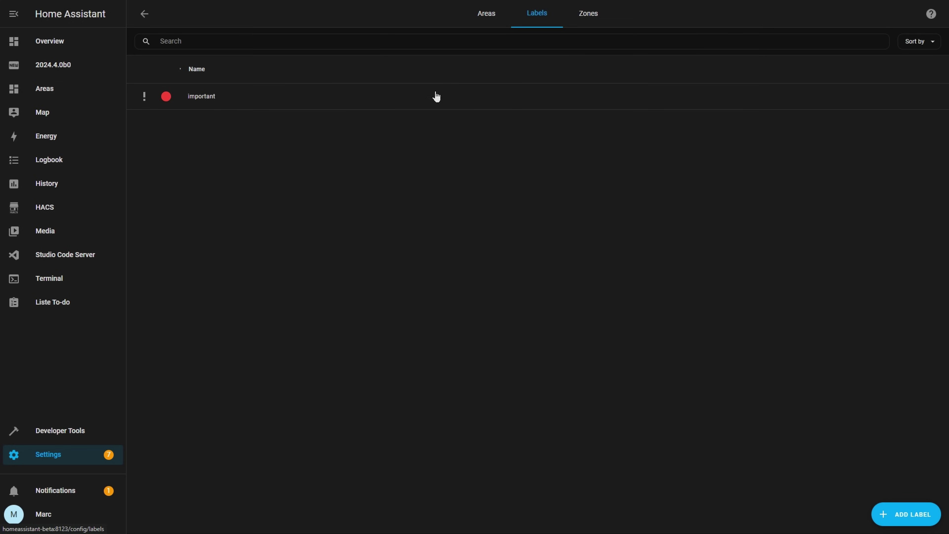
left_click(425, 99)
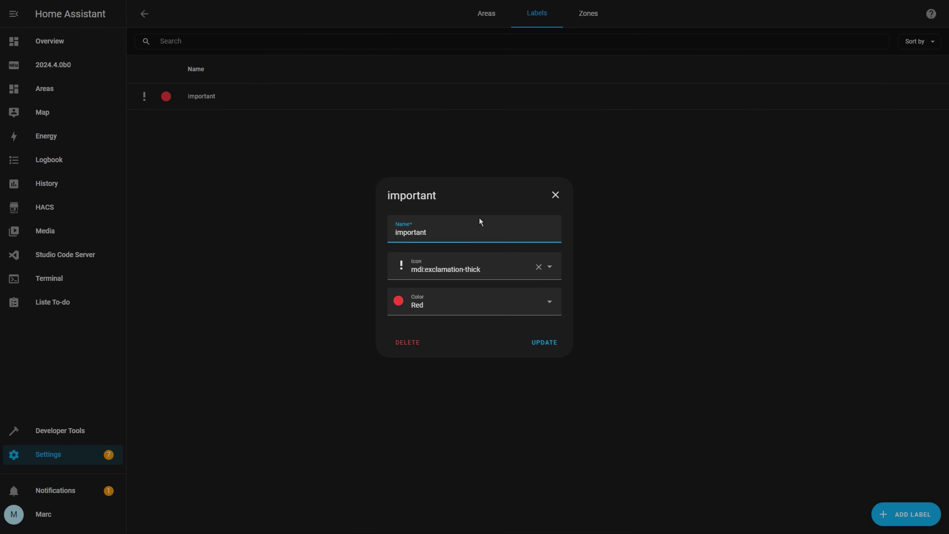
left_click(496, 274)
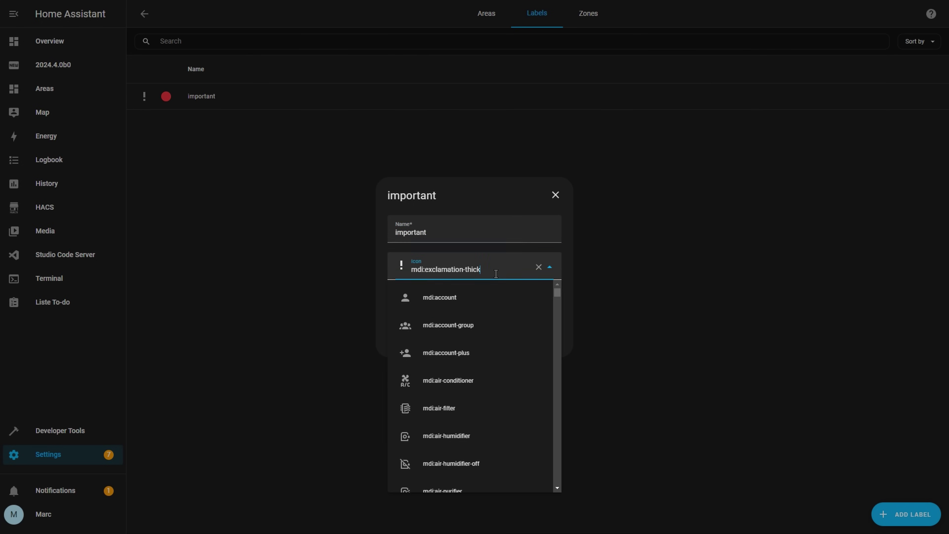
left_click(564, 234)
left_click(435, 305)
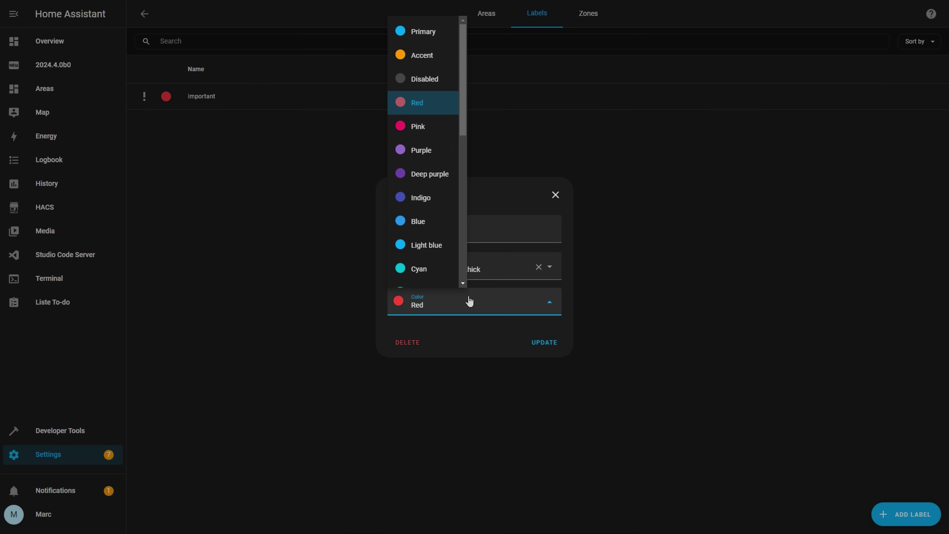
left_click(569, 239)
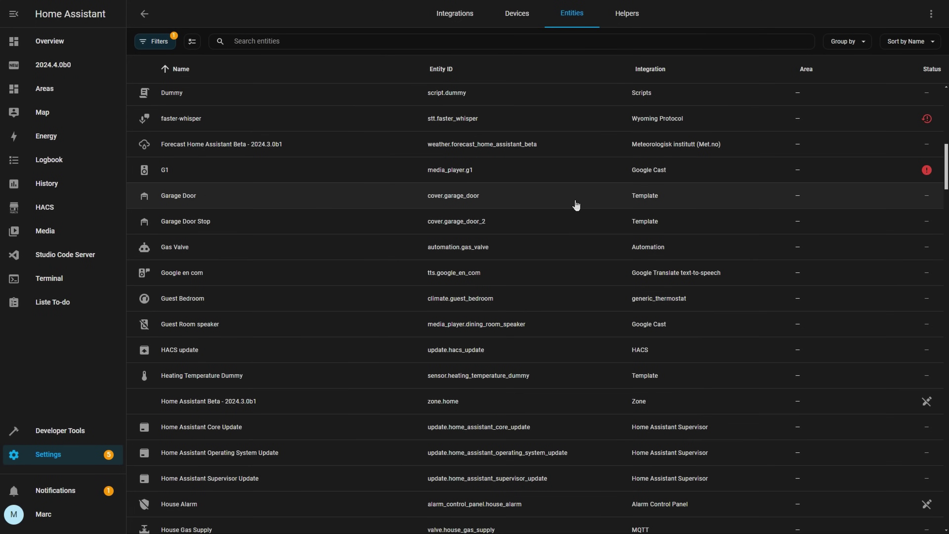
Add a new 'important' label to the Garage Door entity, searching 'excla' for an exclamation icon.
left_click(576, 205)
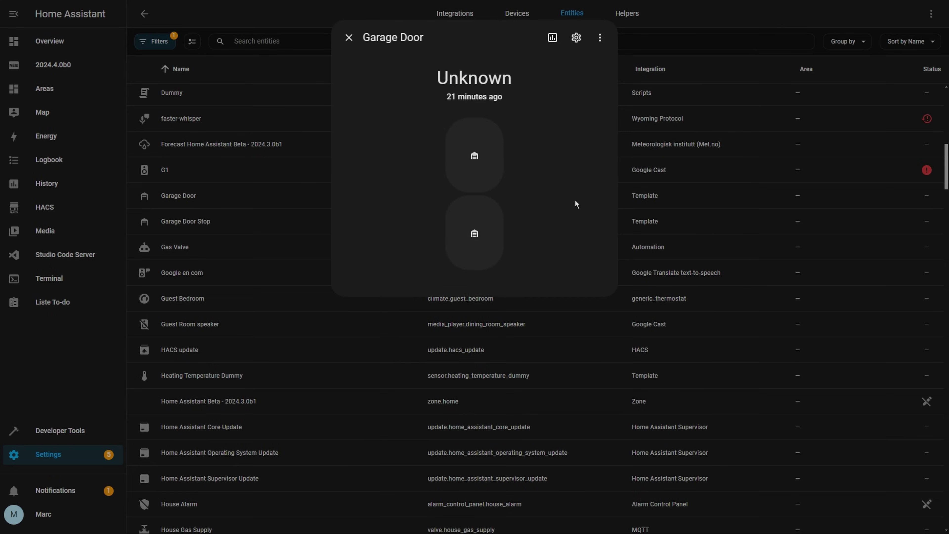
left_click(576, 38)
left_click(400, 234)
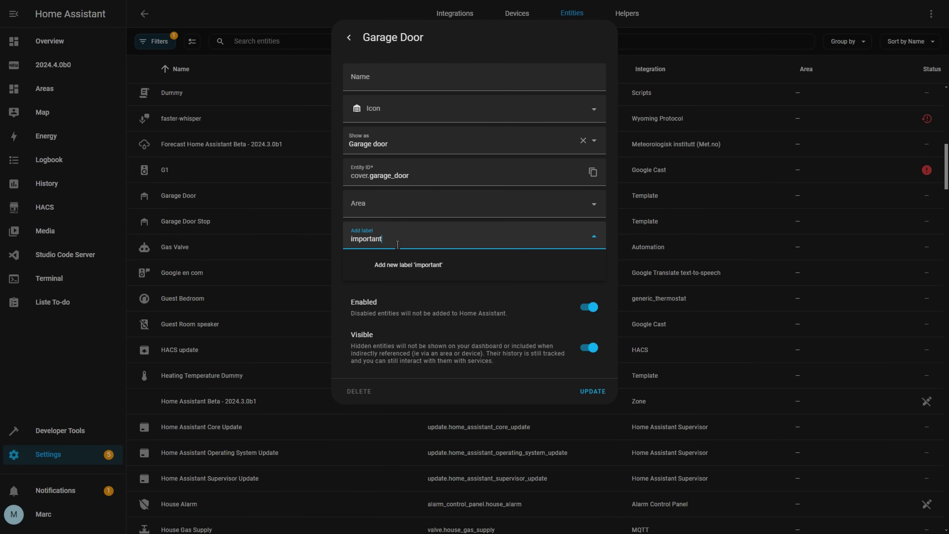
left_click(403, 275)
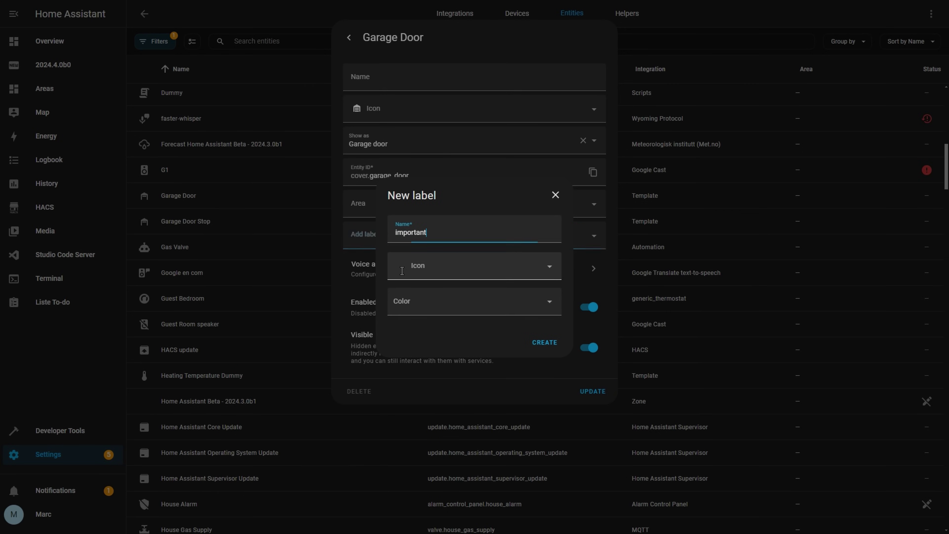
left_click(443, 268)
type("excla")
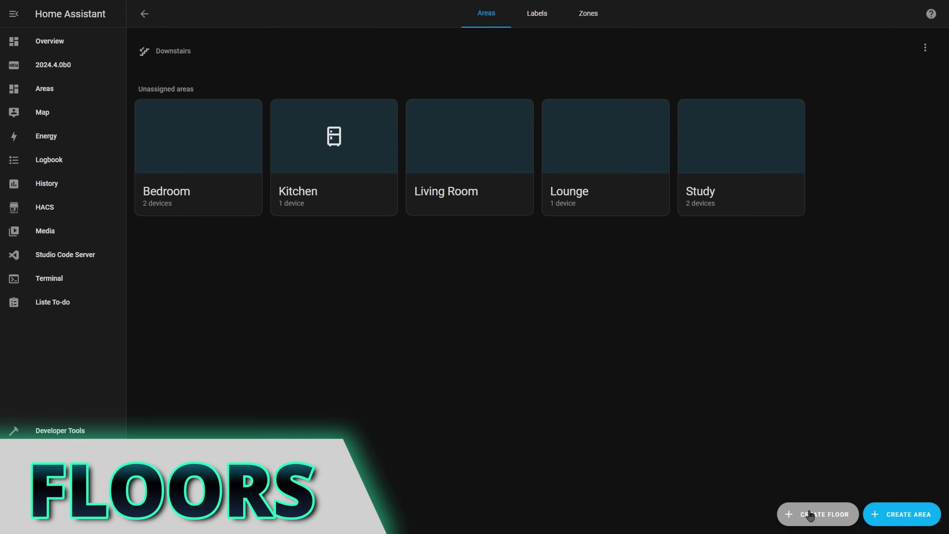
Create the Upstairs floor at level 1 with the mdi:stairs-up icon and alias First Floor.
left_click(809, 515)
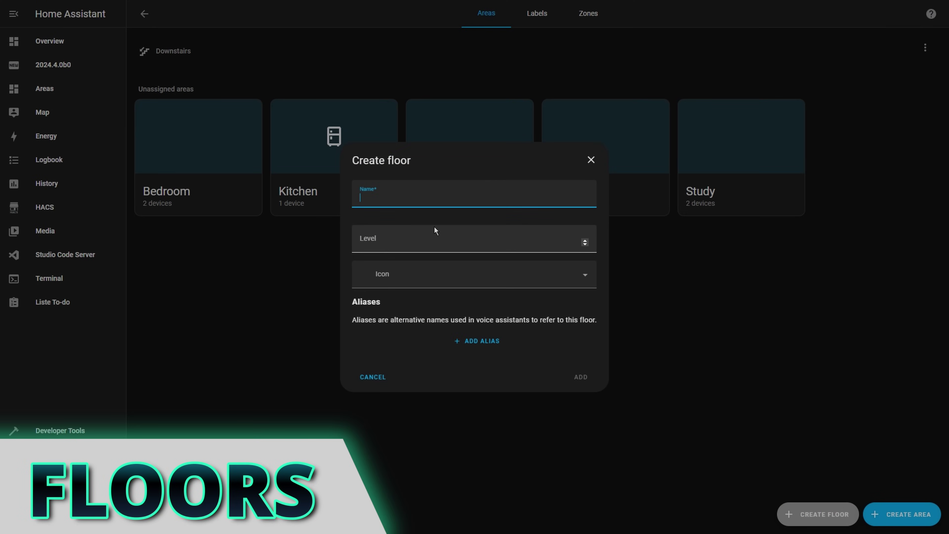
left_click(434, 235)
type("1")
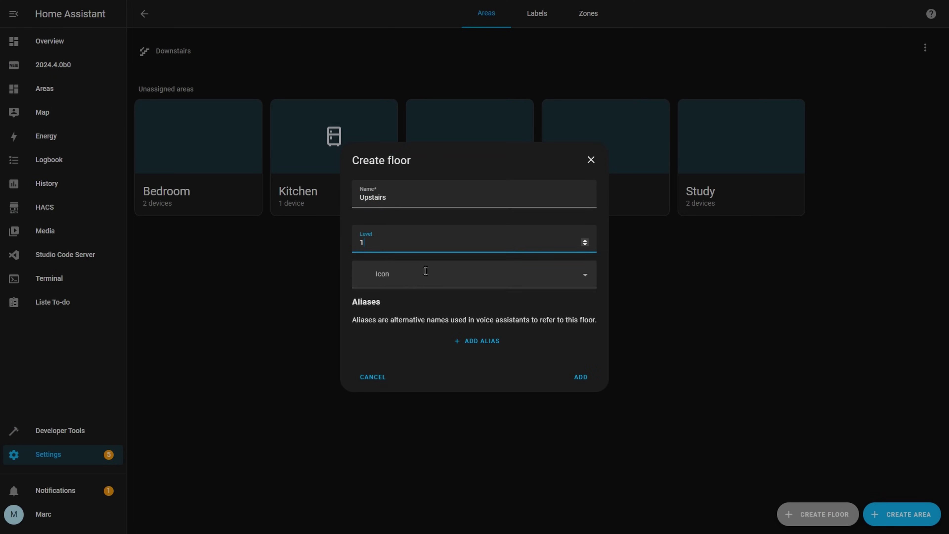
left_click(426, 274)
type("stairs")
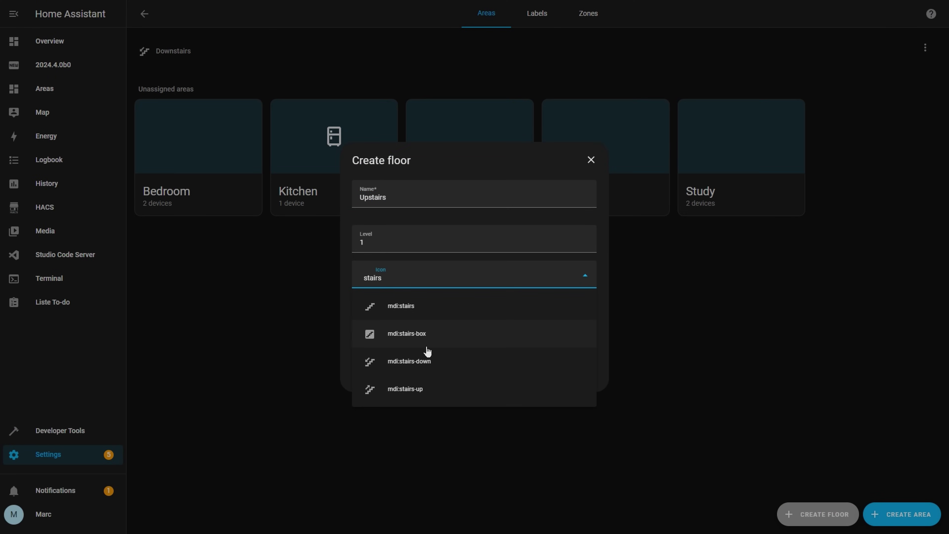
left_click(416, 390)
left_click(479, 345)
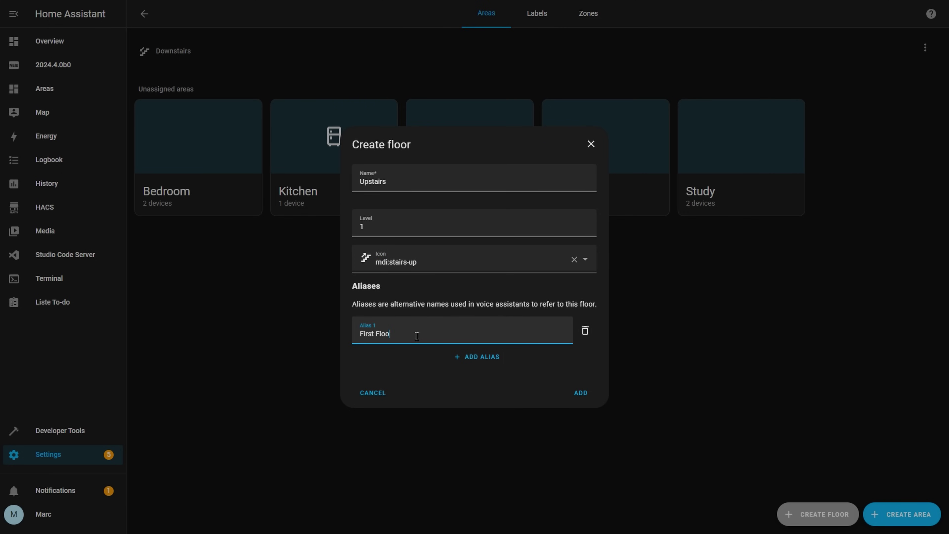
left_click(575, 391)
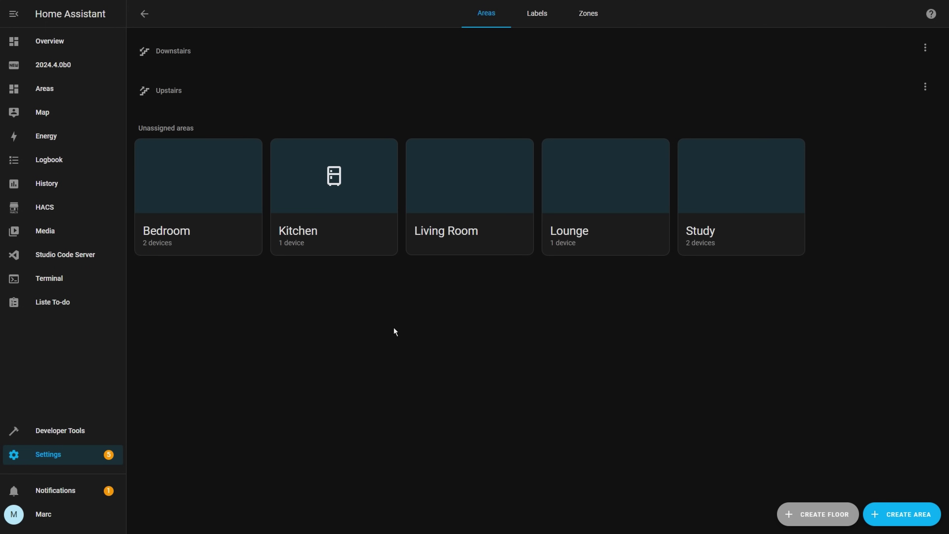
Set the Bedroom area's floor to Upstairs, save it, and return to the areas list.
left_click(195, 206)
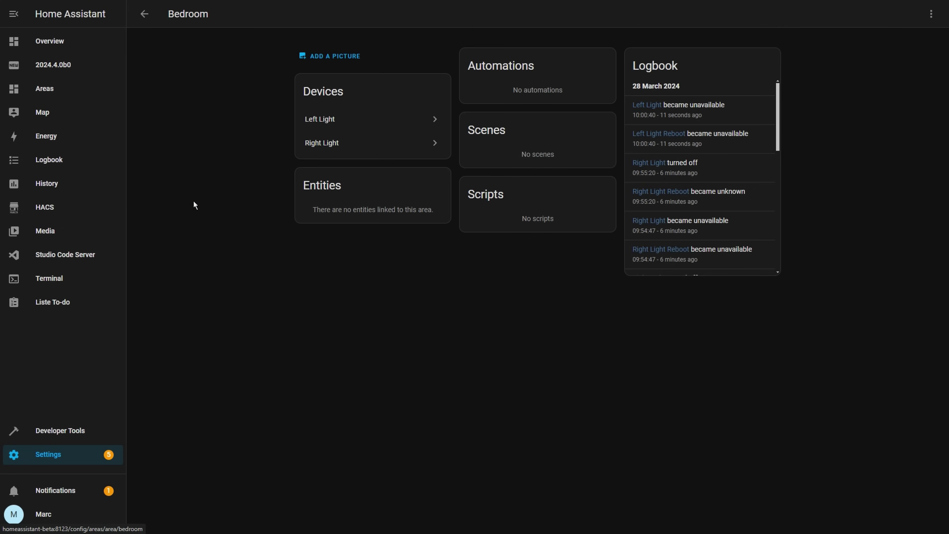
left_click(931, 15)
left_click(914, 41)
left_click(411, 214)
left_click(395, 264)
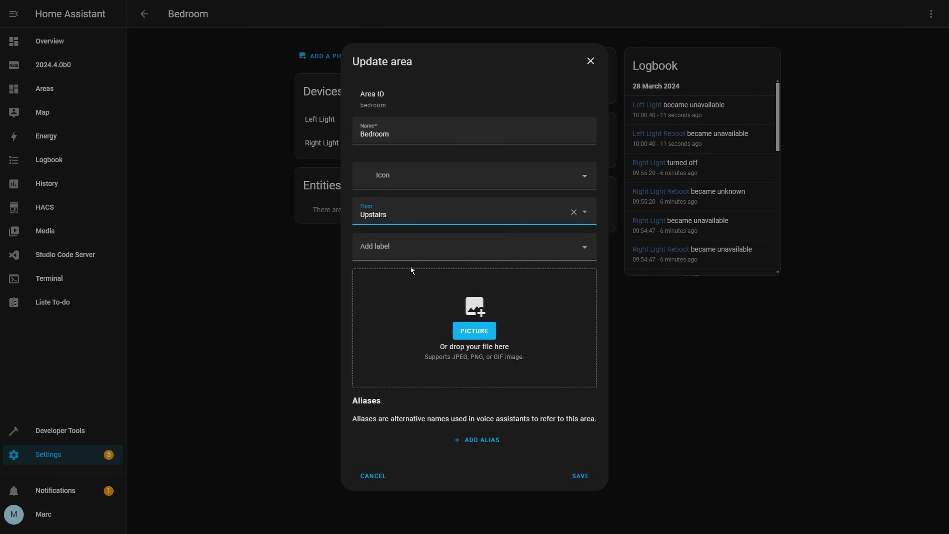
left_click(581, 477)
left_click(145, 15)
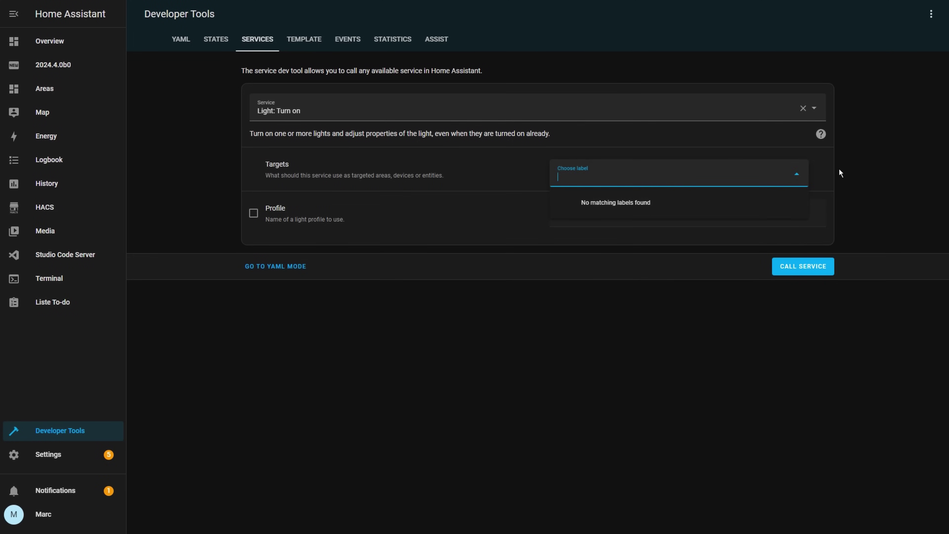
Target Light: Turn on at the Upstairs floor and call the service.
left_click(838, 173)
left_click(716, 172)
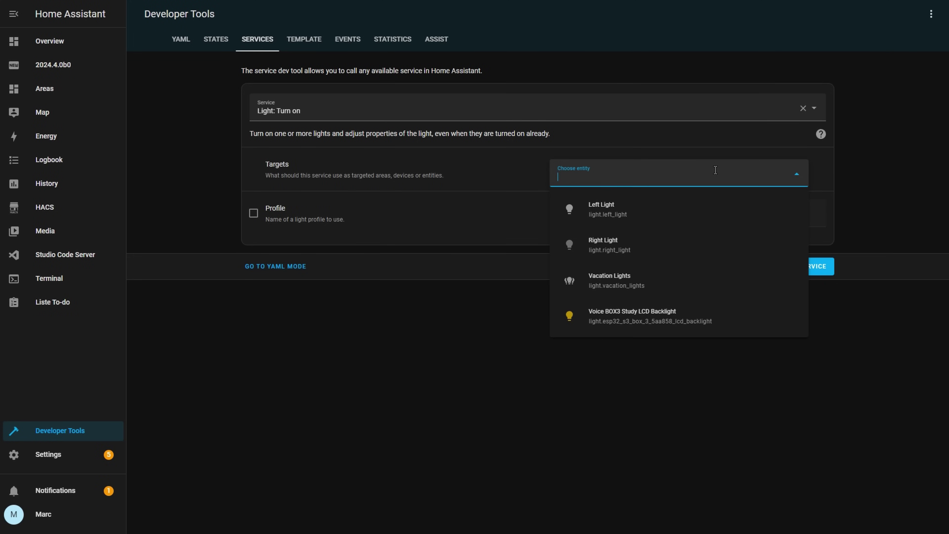
left_click(894, 181)
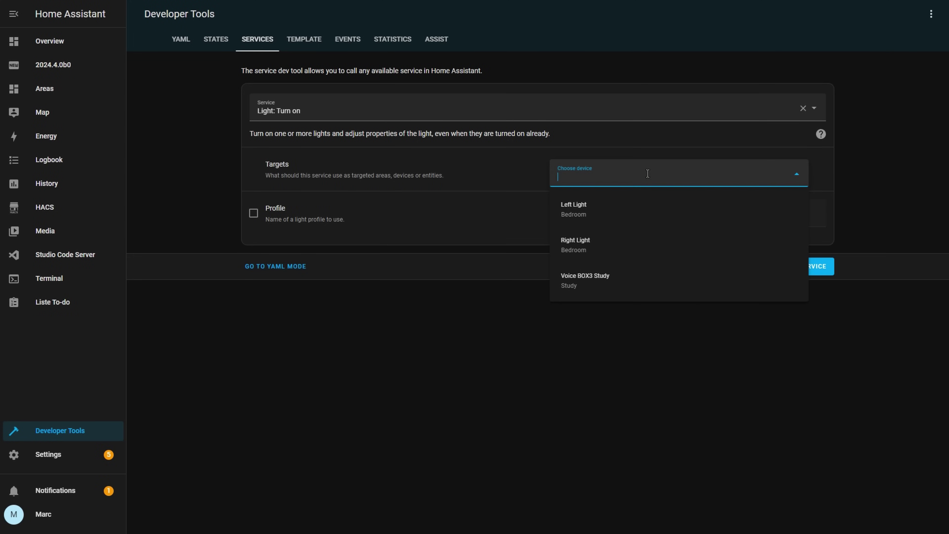
left_click(918, 181)
left_click(581, 174)
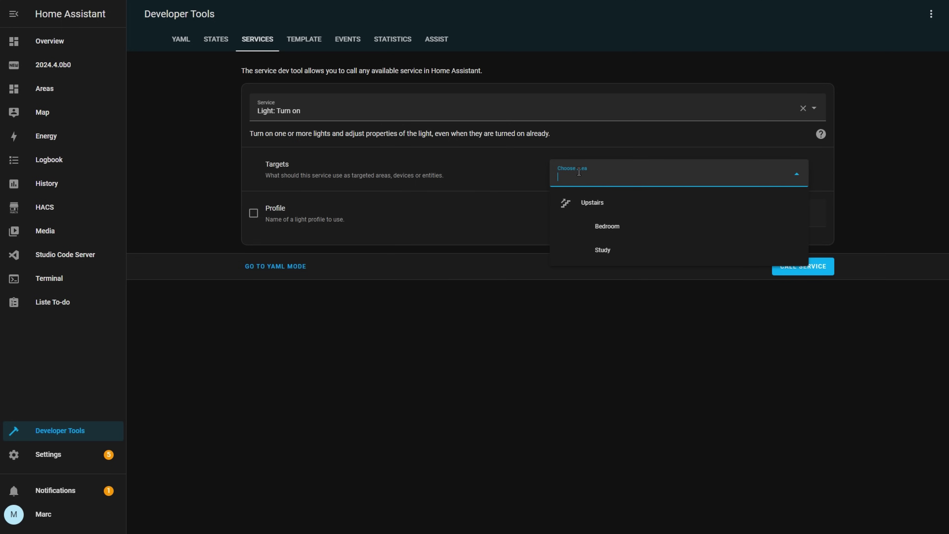
left_click(628, 206)
scroll(863, 316, "down", 3)
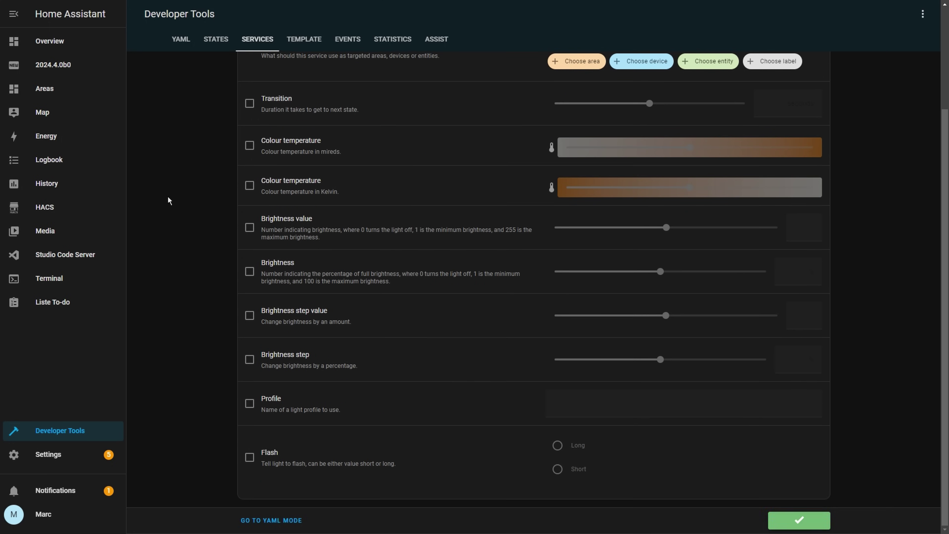
left_click(50, 41)
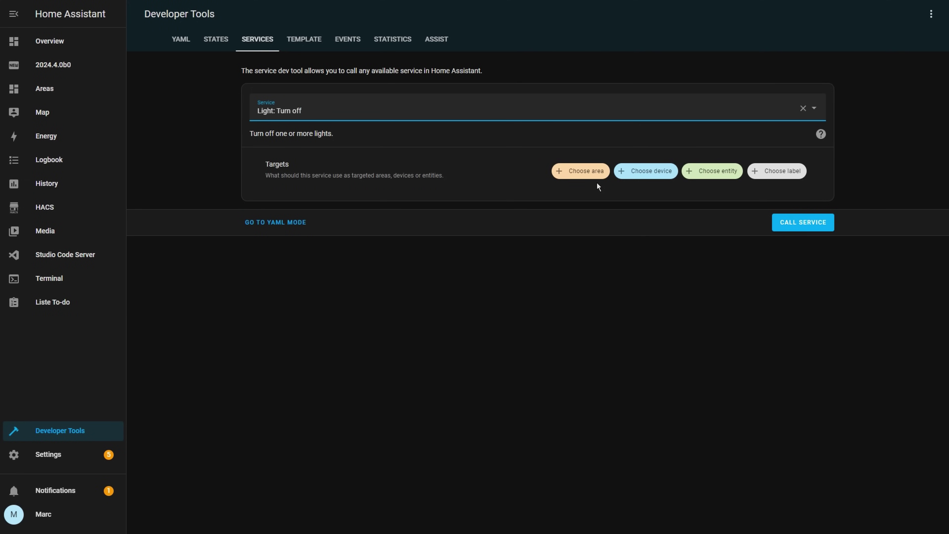
Target Light: Turn off at the Upstairs floor.
left_click(594, 175)
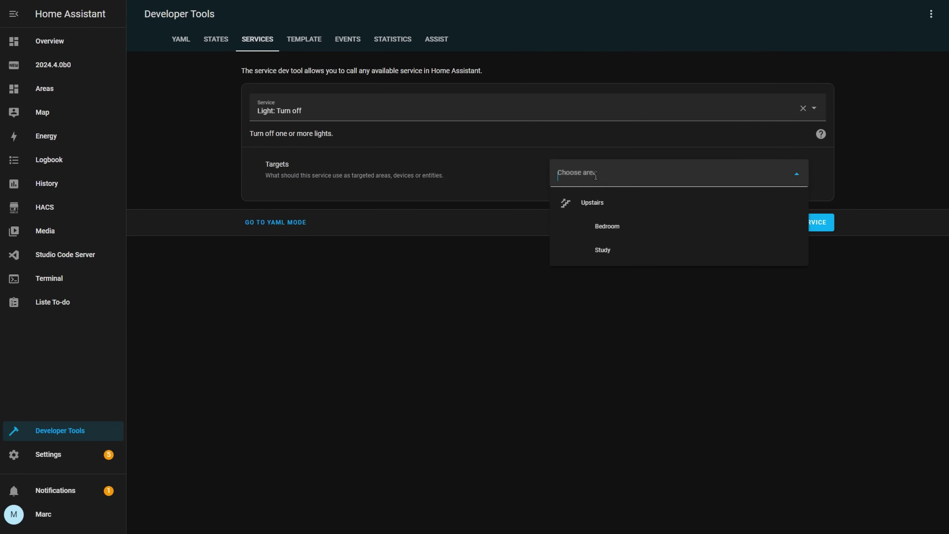
left_click(591, 203)
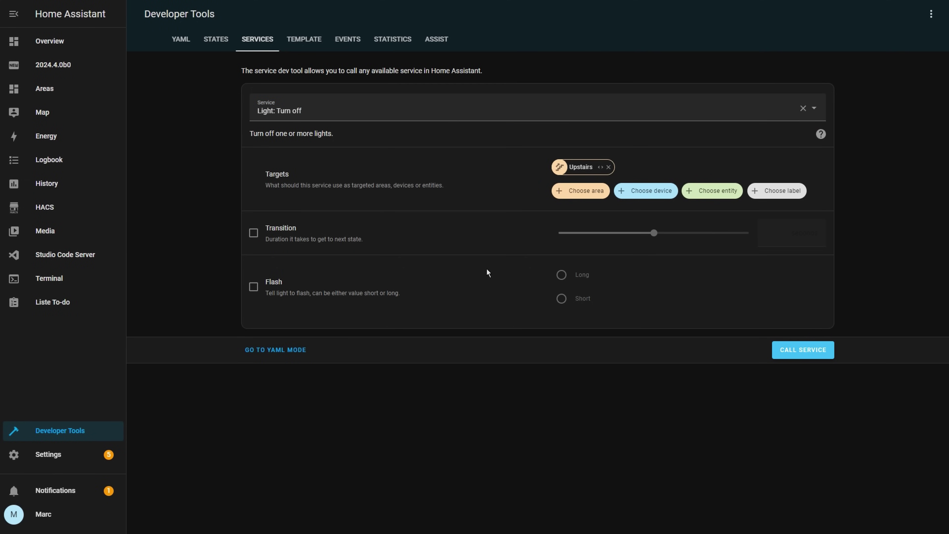
left_click(80, 47)
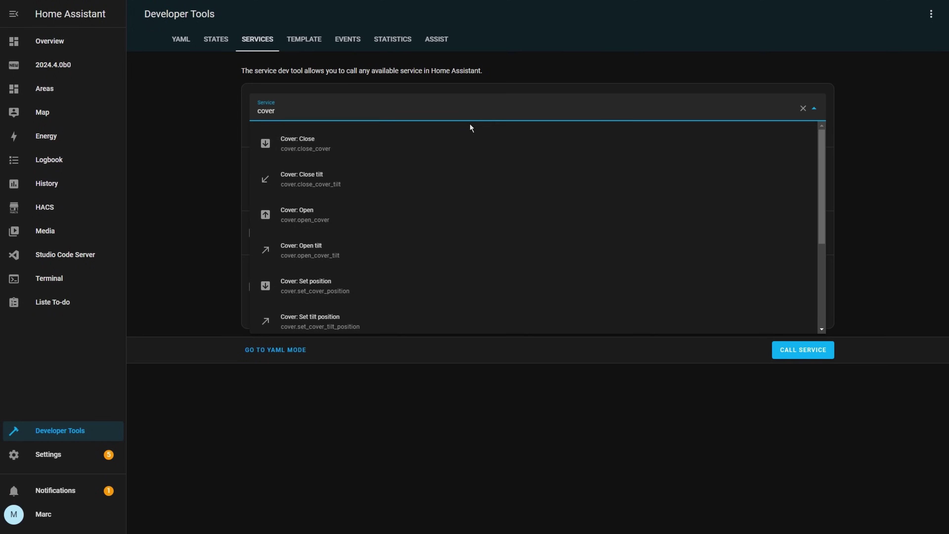
Select Cover: Close and target the 'important' label.
left_click(473, 145)
left_click(767, 177)
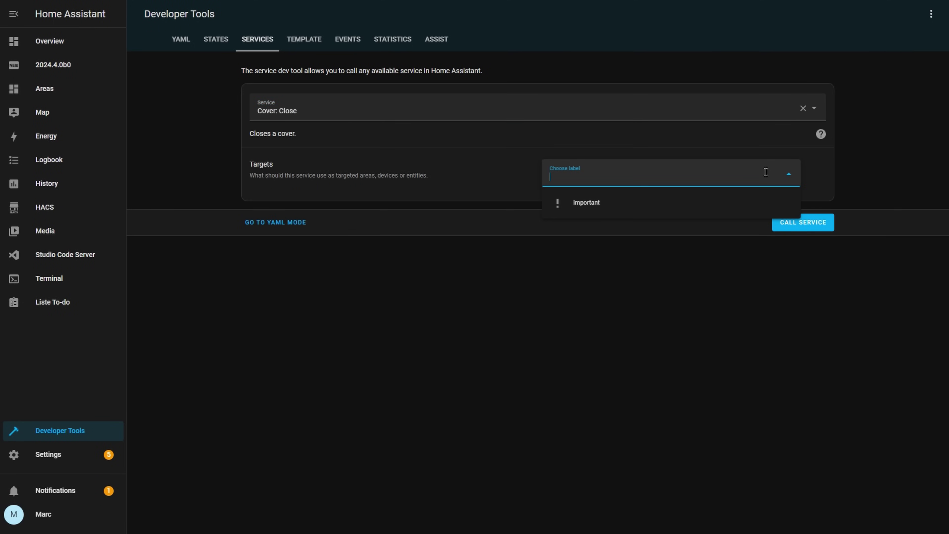
left_click(618, 204)
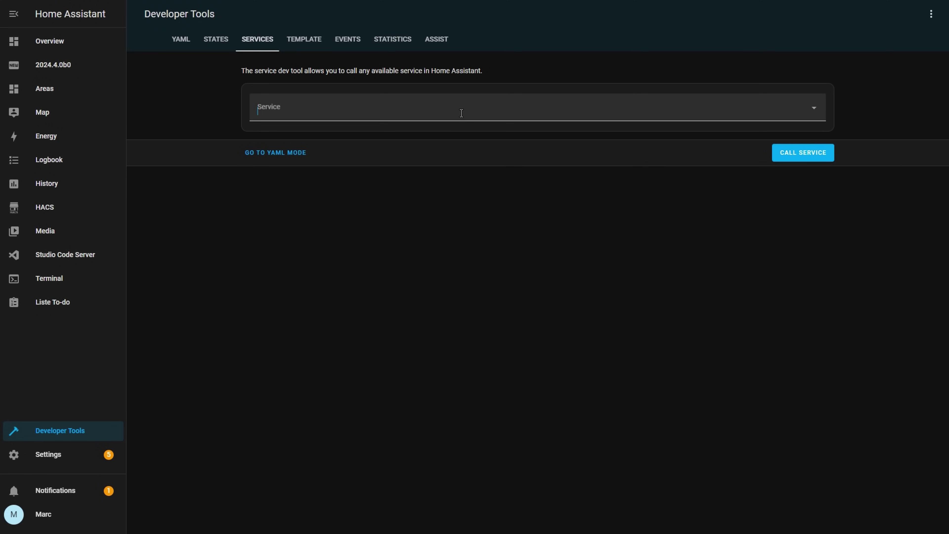
Switch the service to Light: Turn on by searching 'light'.
left_click(461, 113)
type("light")
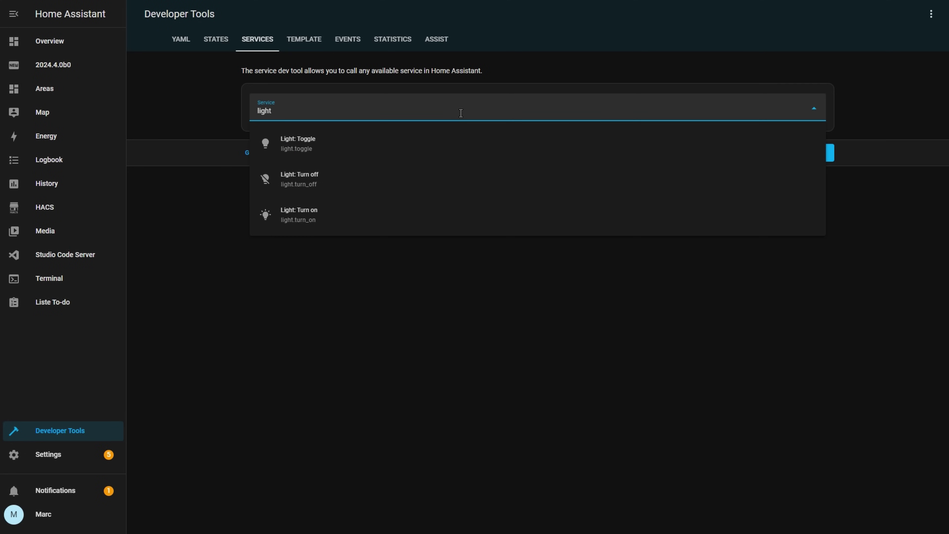
left_click(411, 213)
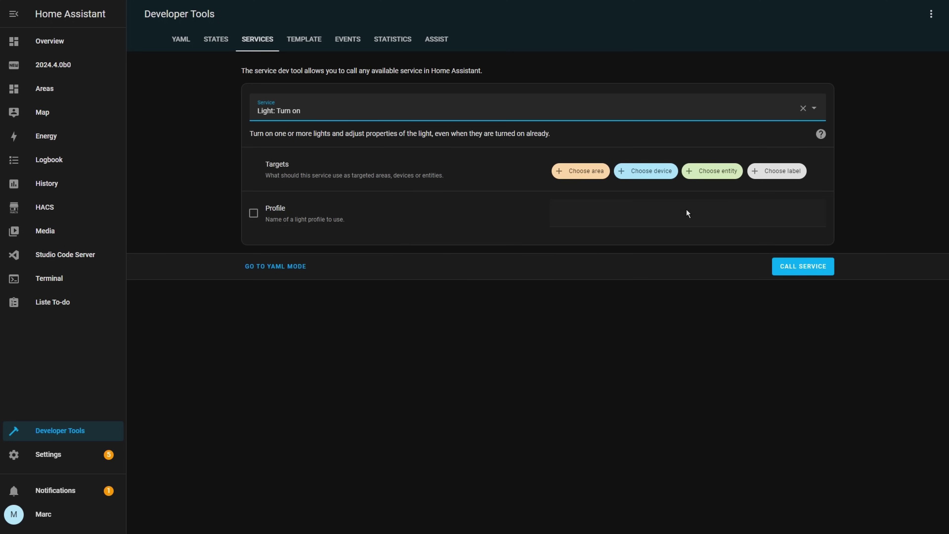
left_click(785, 176)
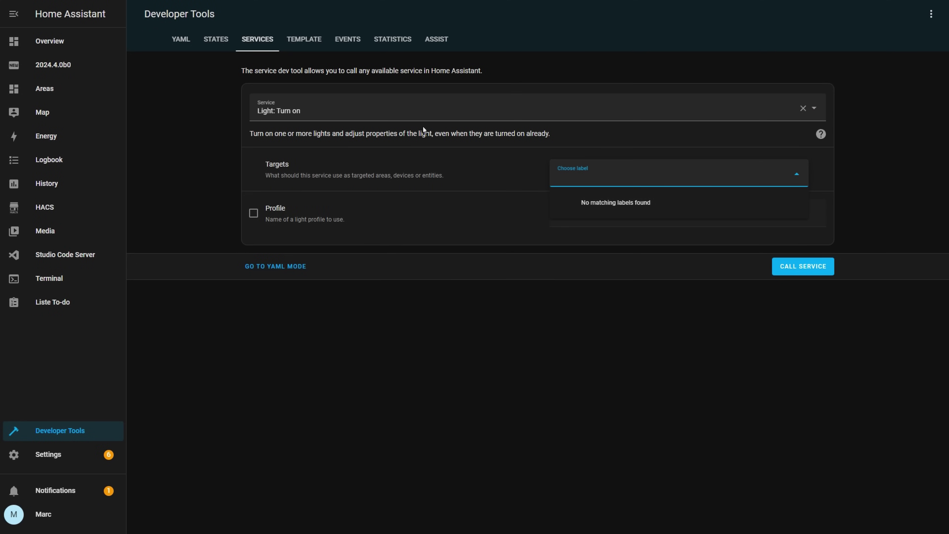
Select Home Assistant Core Integration: Generic turn on and target the 'important' label.
left_click(413, 109)
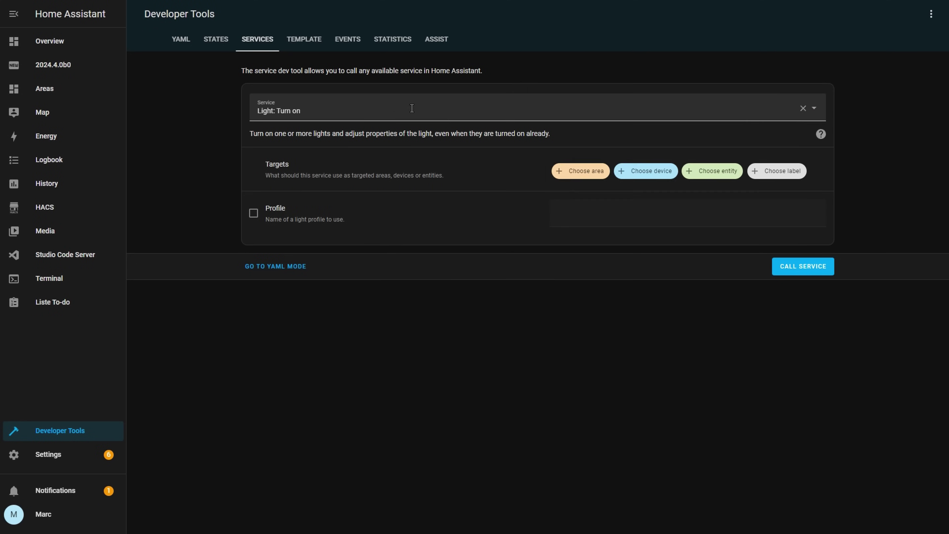
type("generic")
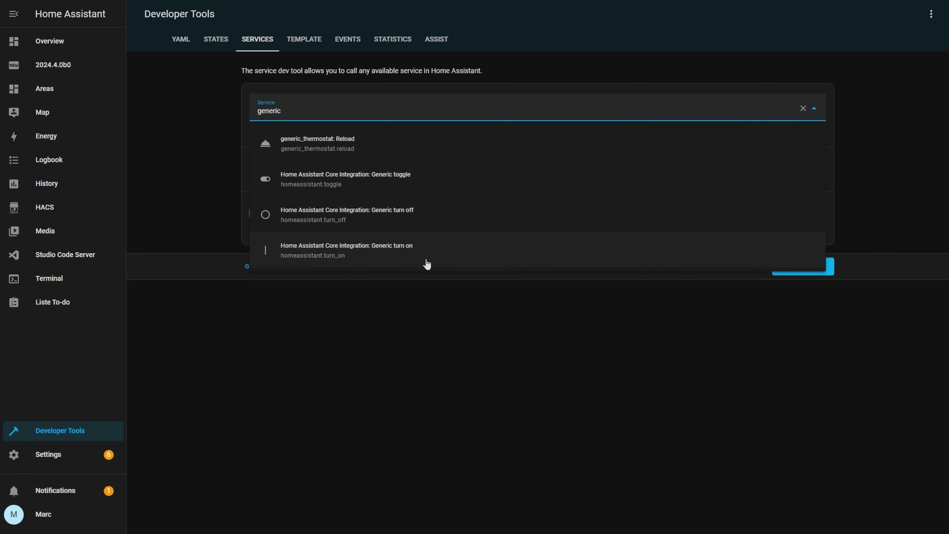
left_click(427, 264)
left_click(765, 179)
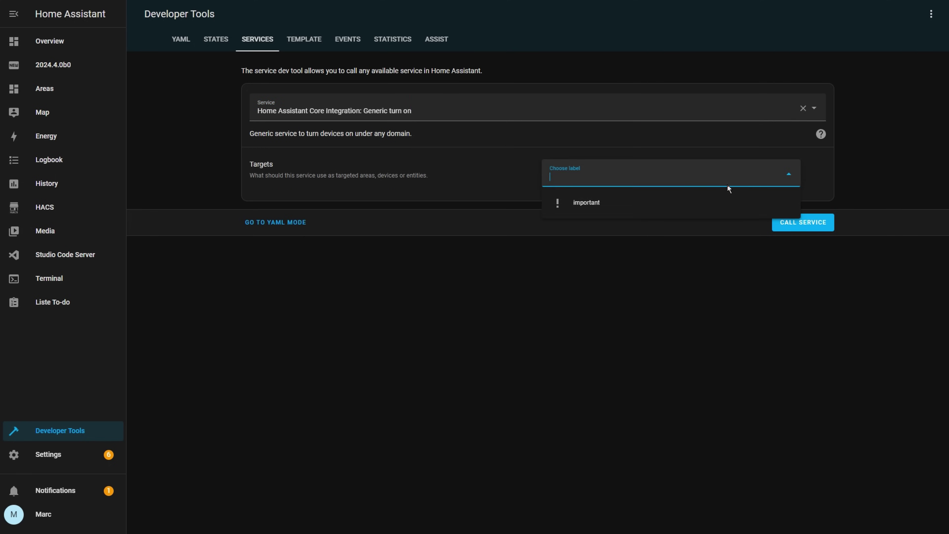
left_click(693, 210)
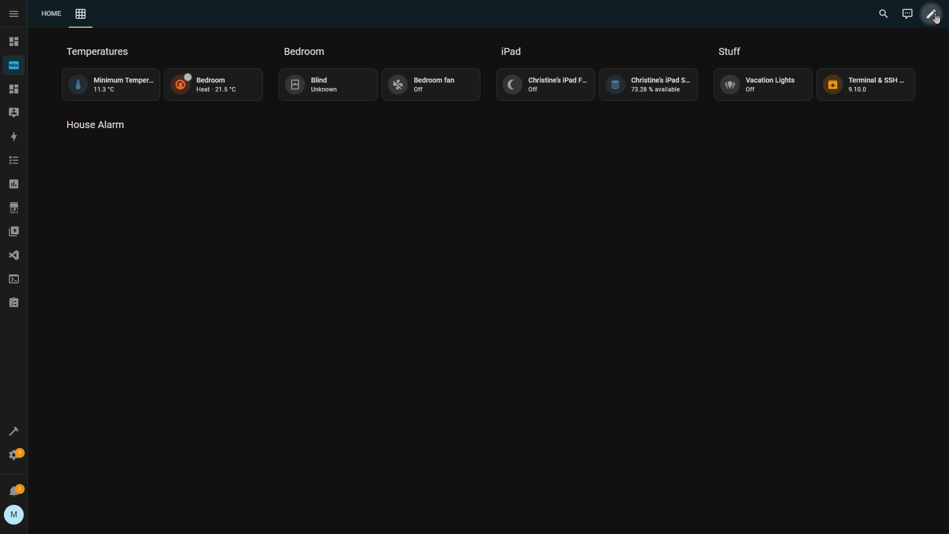
Drag the Temperatures section into Bedroom's position, then go to dashboards in both versions.
left_click(932, 14)
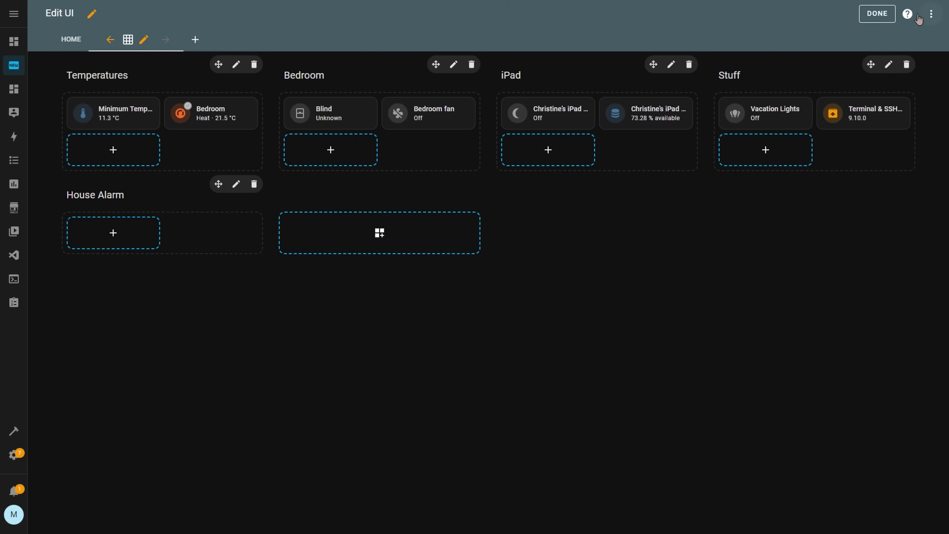
left_click_drag(217, 65, 589, 78)
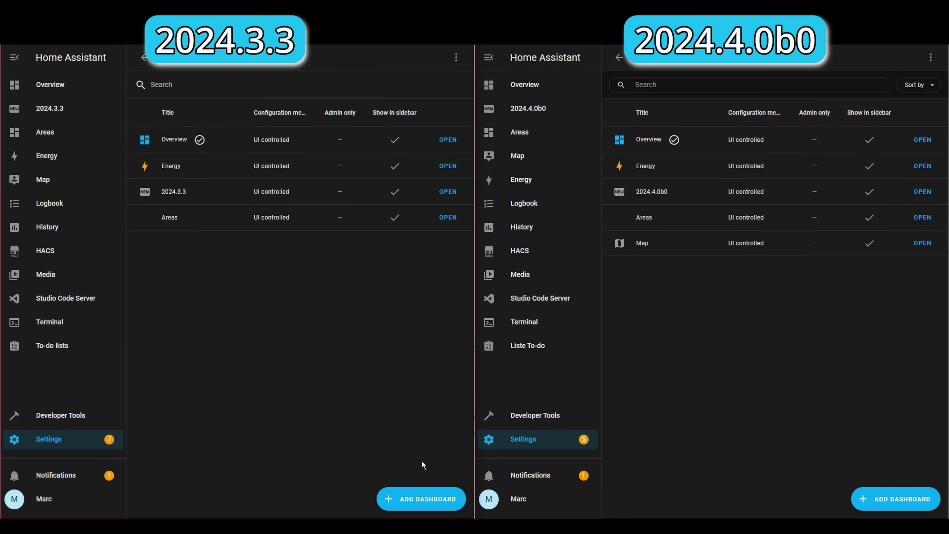
left_click(431, 495)
left_click(908, 497)
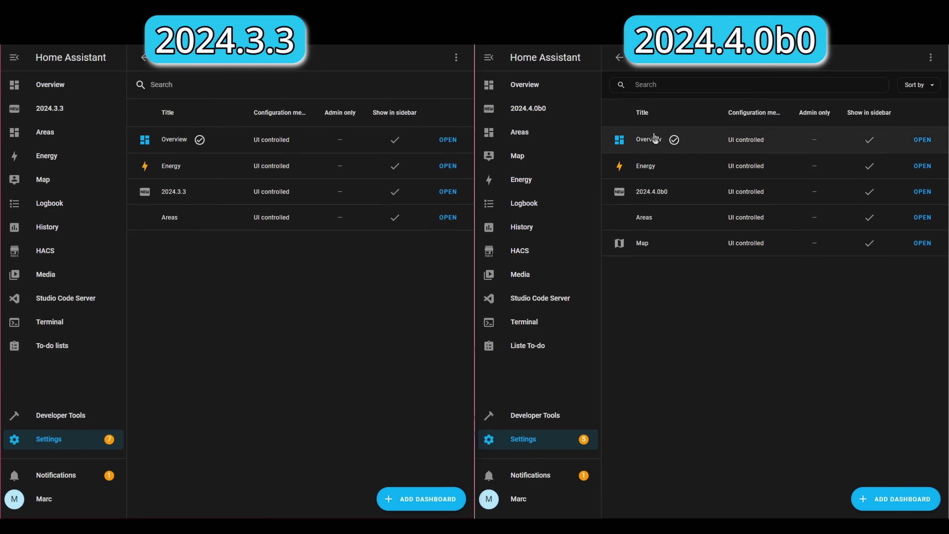
Hide the Map dashboard from the sidebar and start a new webpage dashboard.
left_click(681, 251)
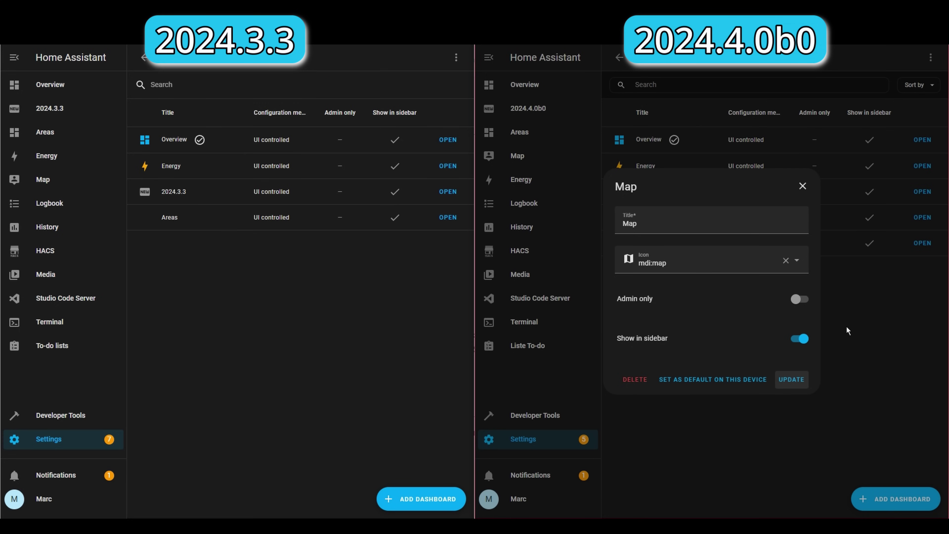
left_click(799, 339)
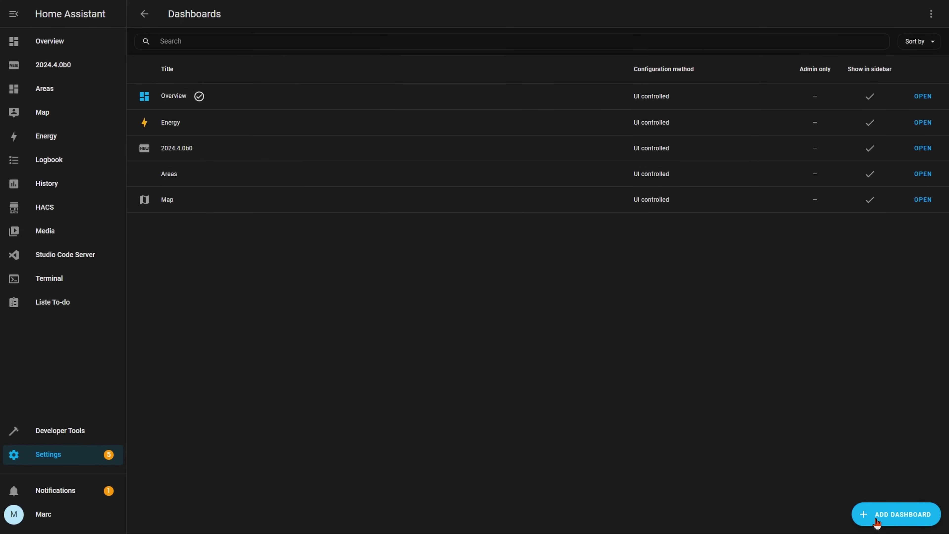
left_click(876, 520)
left_click(472, 341)
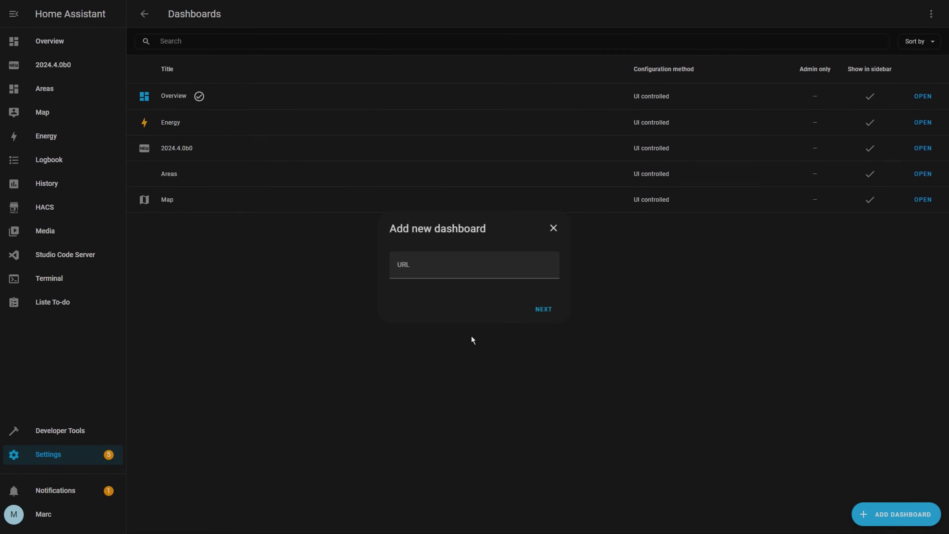
left_click(444, 272)
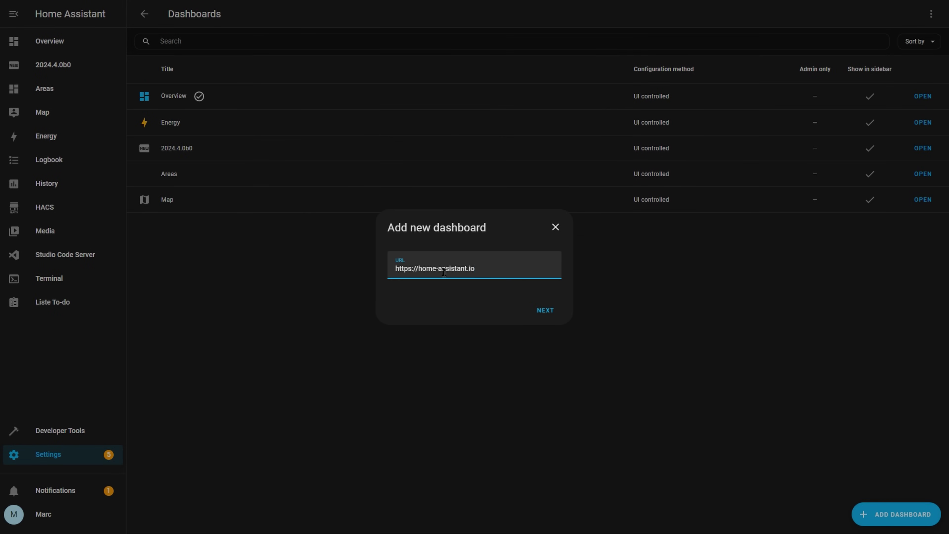
left_click(554, 317)
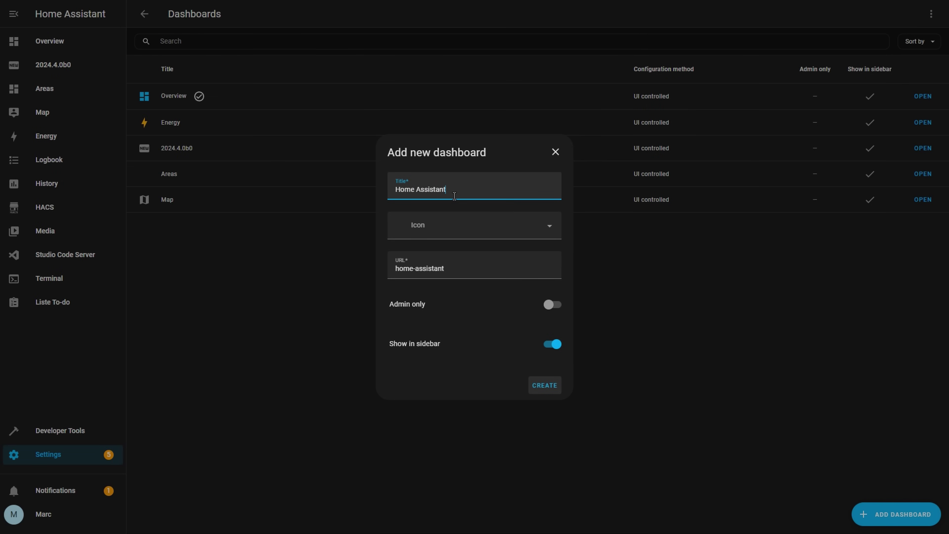
Create the Home Assistant dashboard with the mdi:home-assistant icon and open it.
left_click(452, 226)
type("home")
left_click(474, 292)
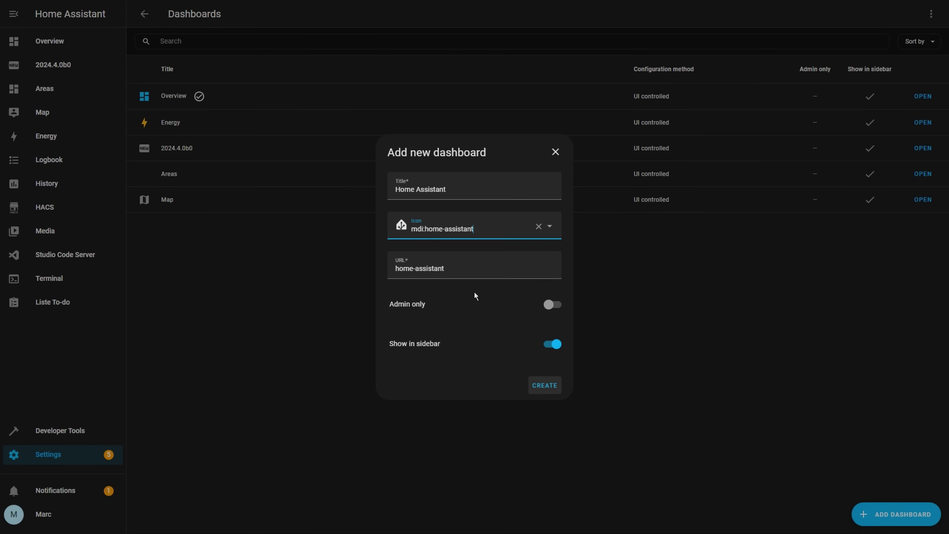
left_click(539, 389)
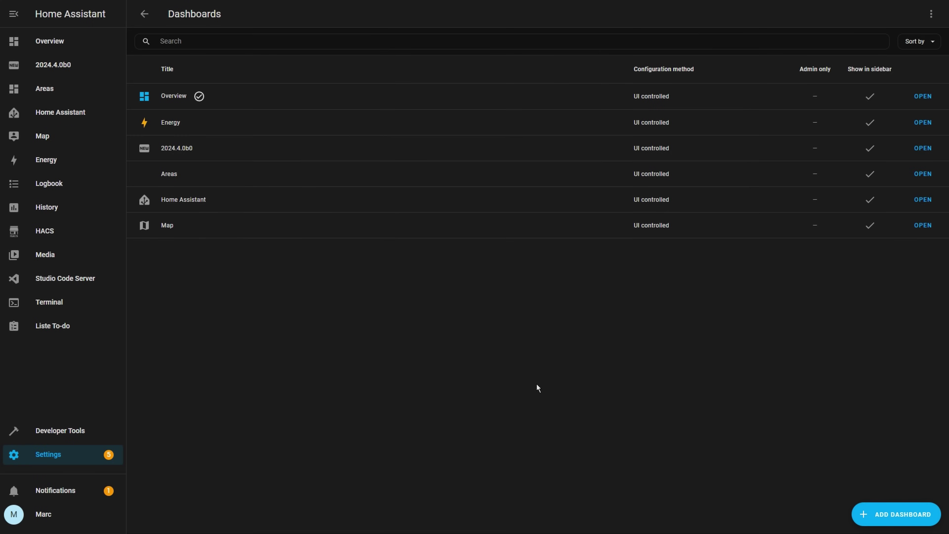
left_click(86, 113)
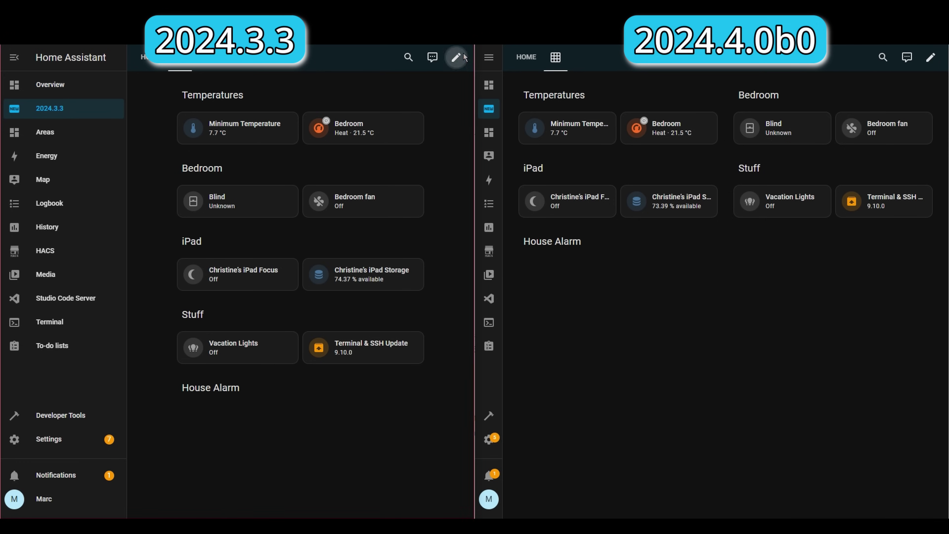
Open the Sections view settings in both versions and save a new max columns value on the beta.
left_click(456, 57)
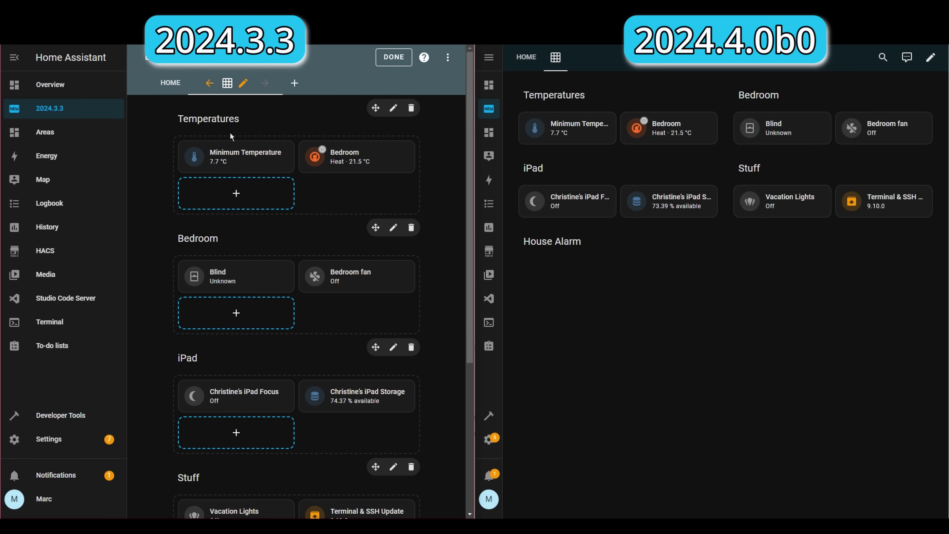
left_click(243, 83)
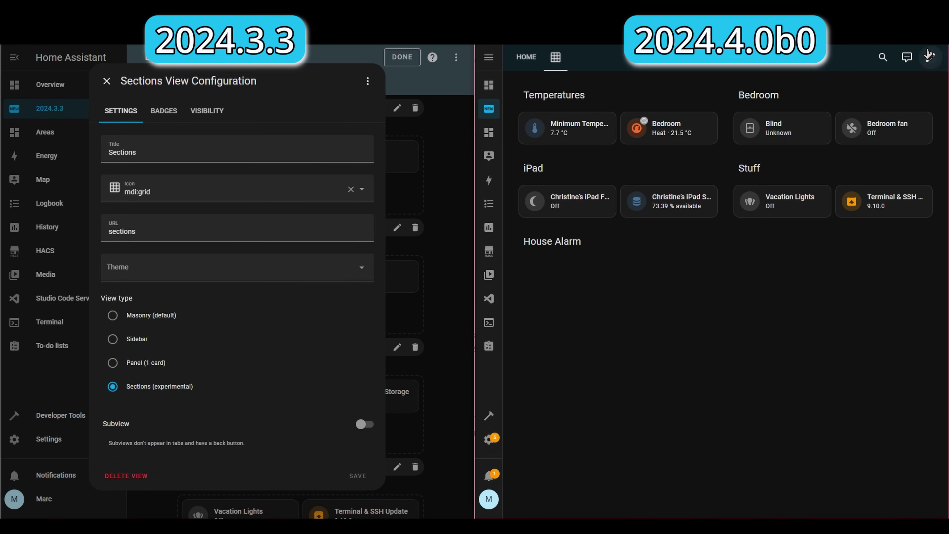
left_click(929, 55)
left_click(618, 84)
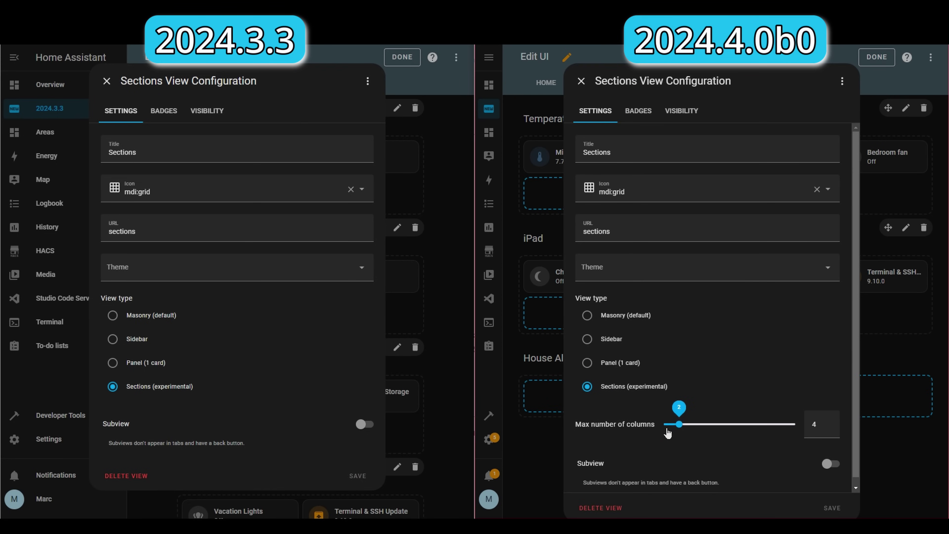
left_click(832, 508)
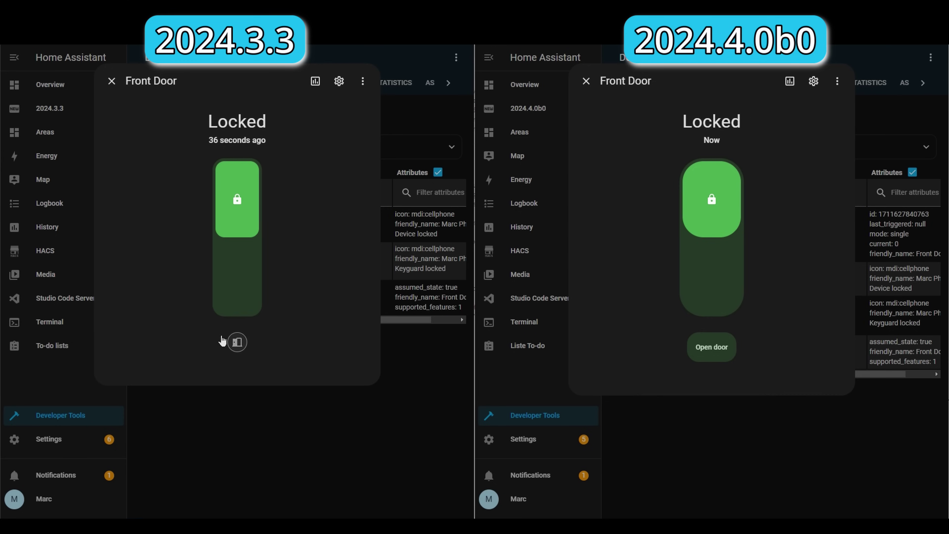
Open the Front Door on 2024.3.3, then on the beta via Open door and Really open?
left_click(237, 342)
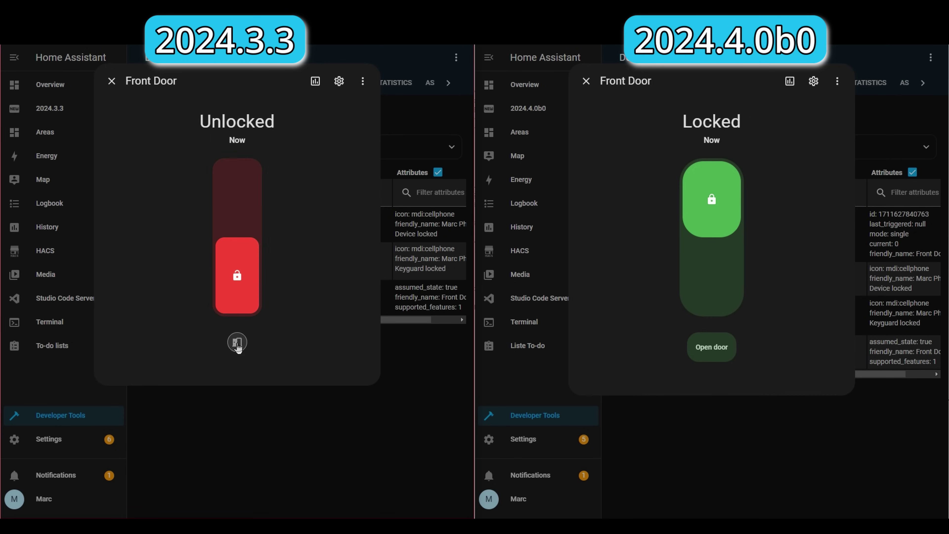
left_click(723, 351)
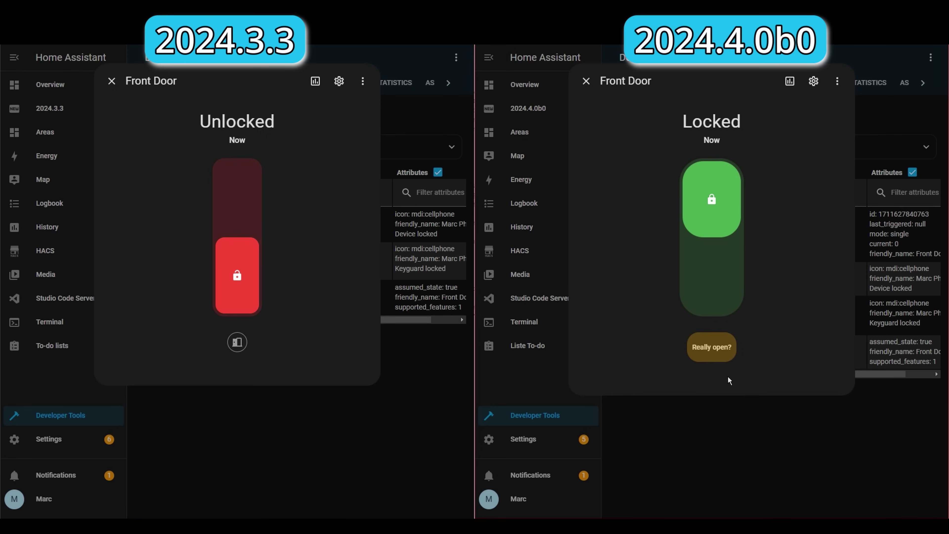
left_click(720, 358)
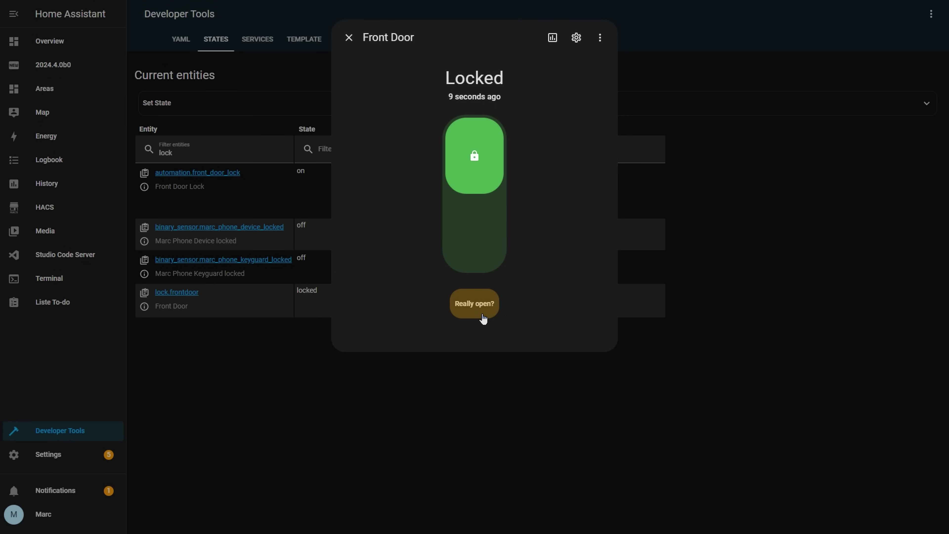
left_click(483, 317)
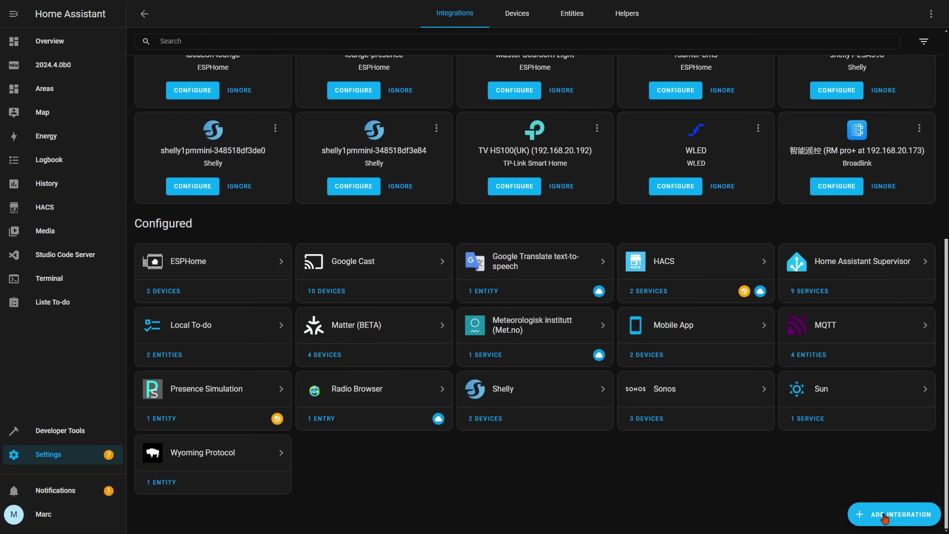
Start adding a Matter device and answer that the device is brand new.
left_click(882, 515)
left_click(505, 194)
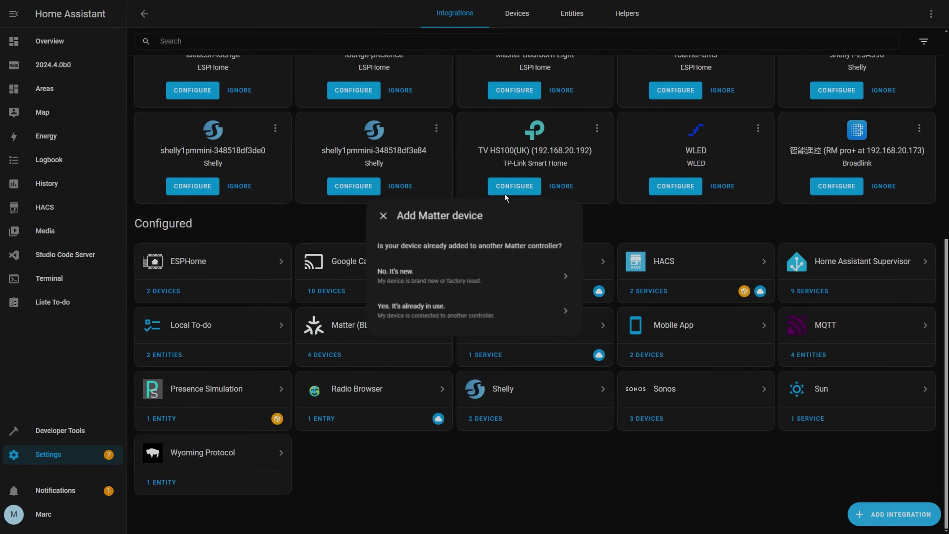
left_click(483, 270)
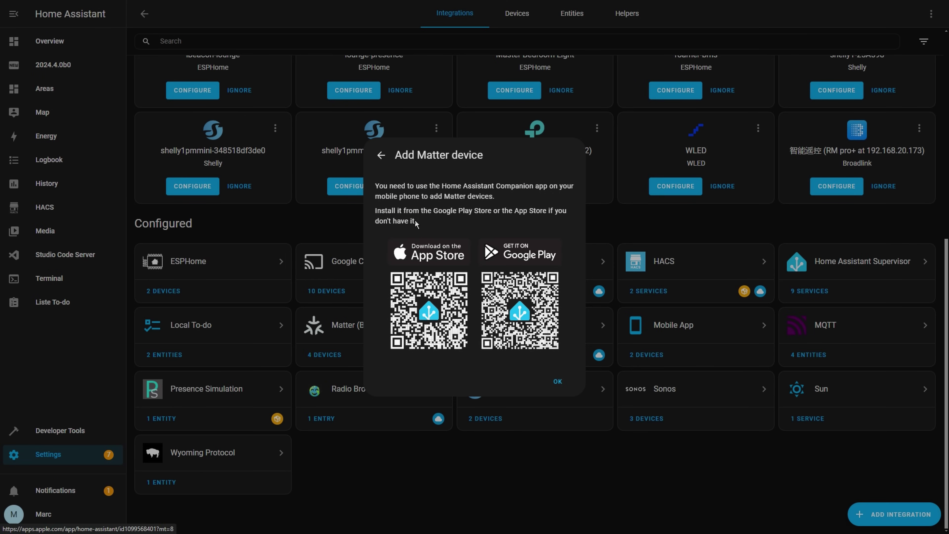
Answer that the device is already in use, viewing Google Home, Apple Home and Other controllers.
left_click(381, 154)
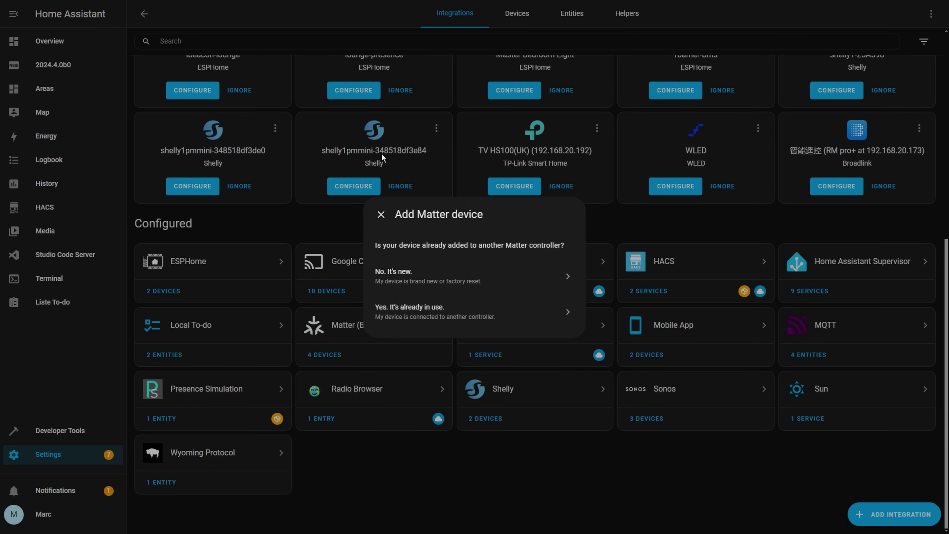
left_click(459, 315)
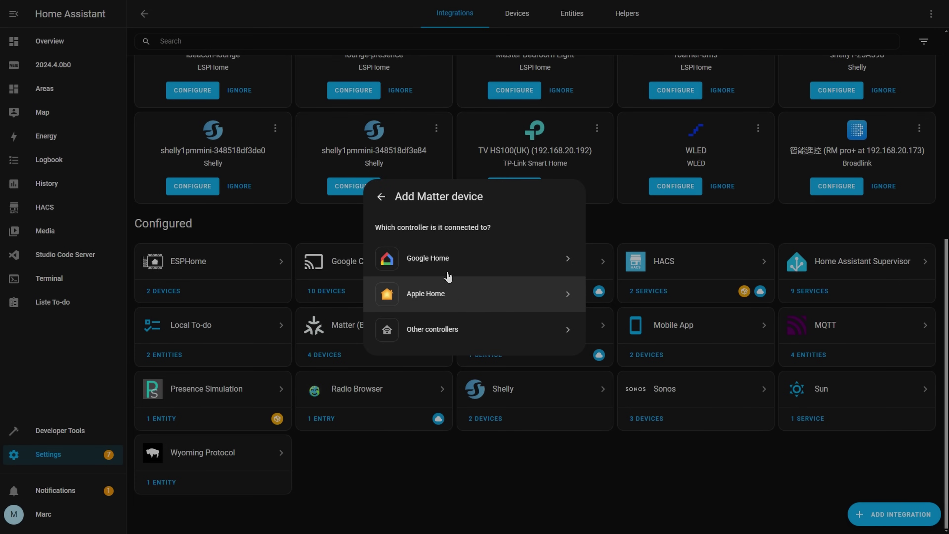
left_click(445, 258)
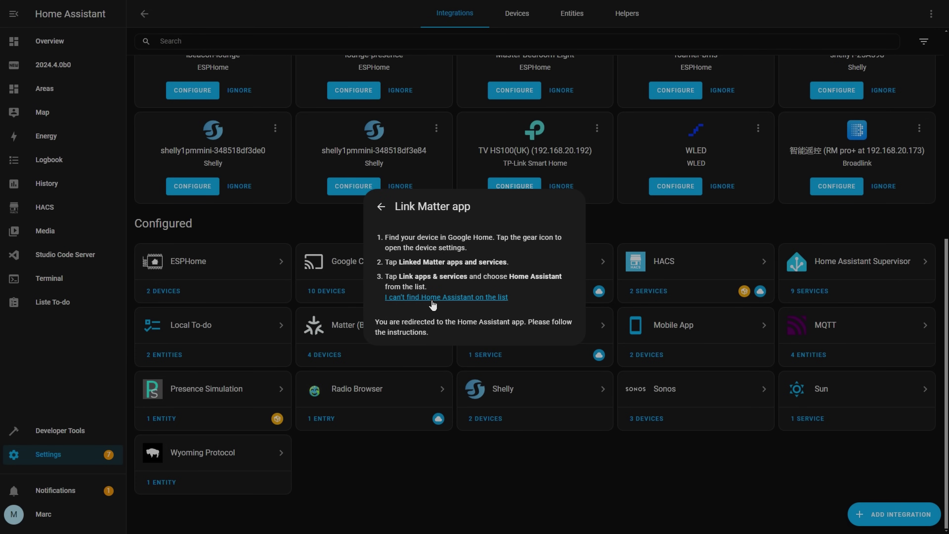
left_click(380, 208)
left_click(439, 295)
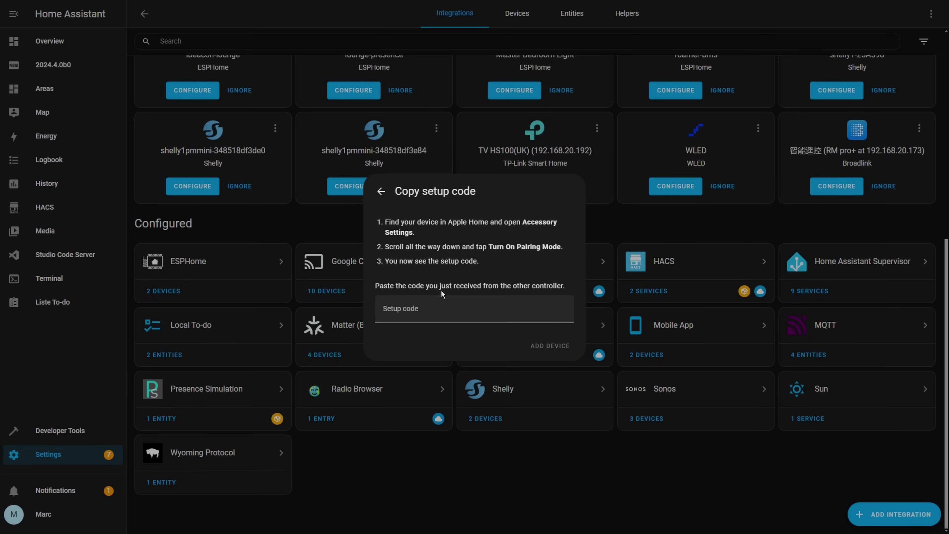
left_click(381, 192)
left_click(433, 327)
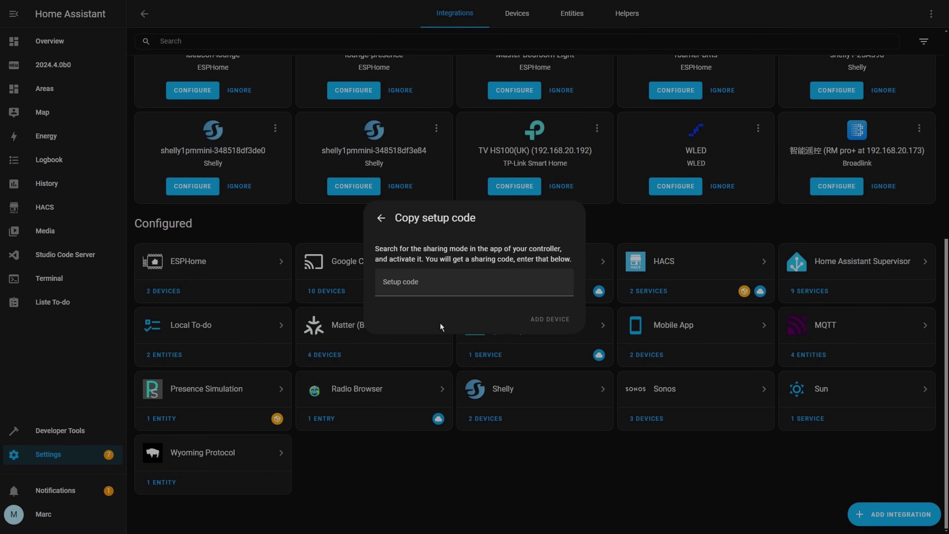
left_click(375, 217)
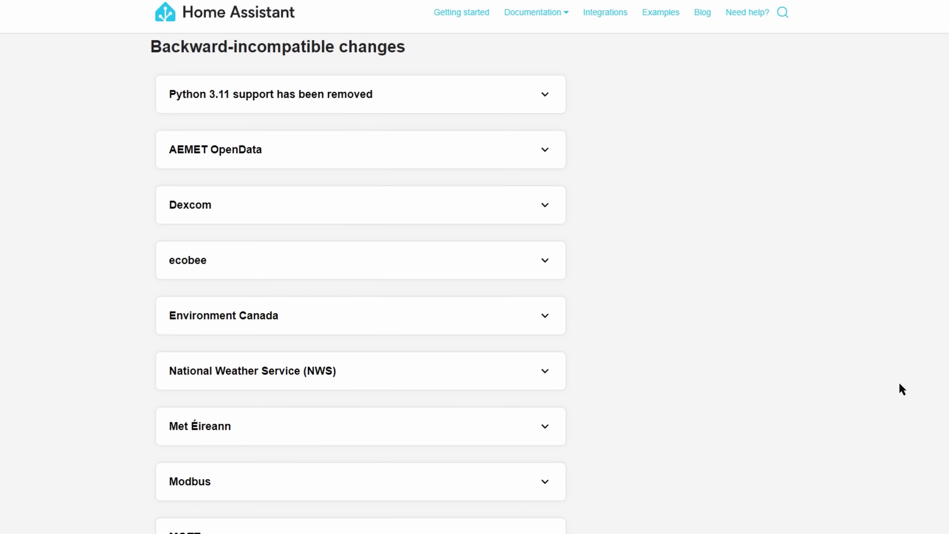
Expand and collapse the Python 3.11, AEMET OpenData and Dexcom notes, then expand ecobee.
left_click(526, 101)
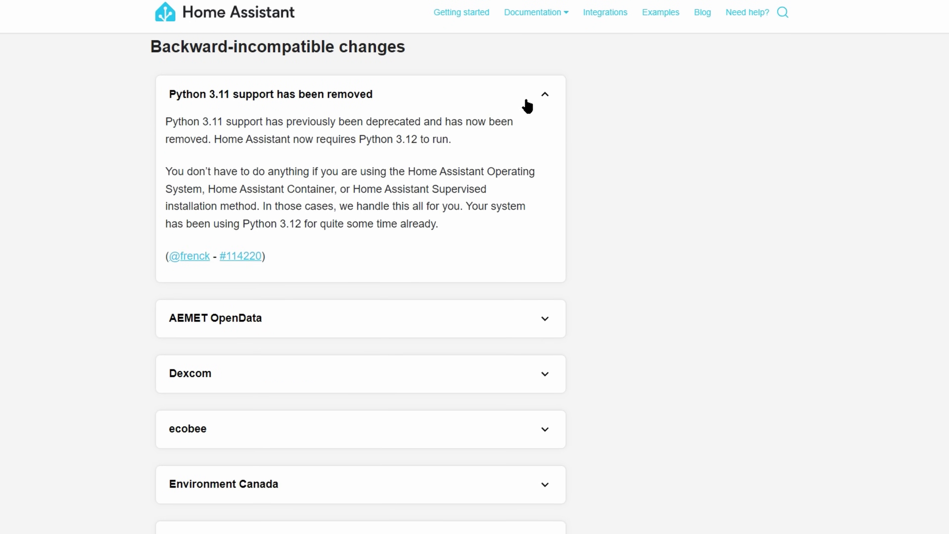
left_click(527, 106)
left_click(525, 155)
left_click(524, 160)
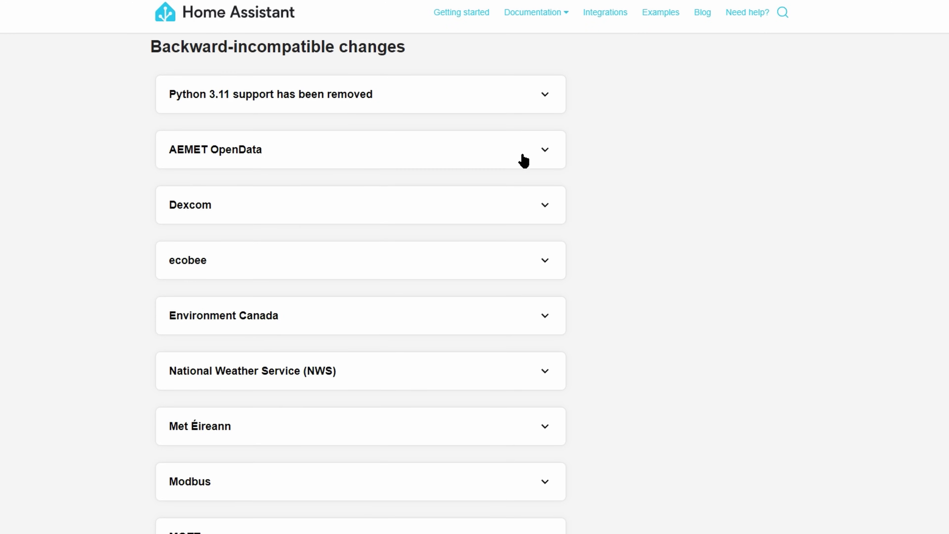
left_click(533, 210)
left_click(534, 210)
left_click(526, 263)
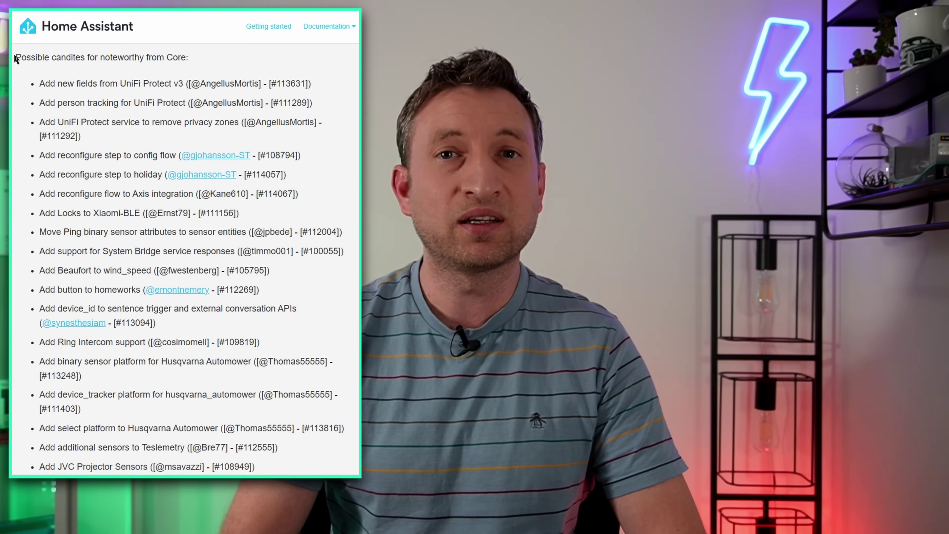
Read further down the release notes, then view the Releases and ESPHome YouTube playlists.
left_click_drag(16, 57, 195, 58)
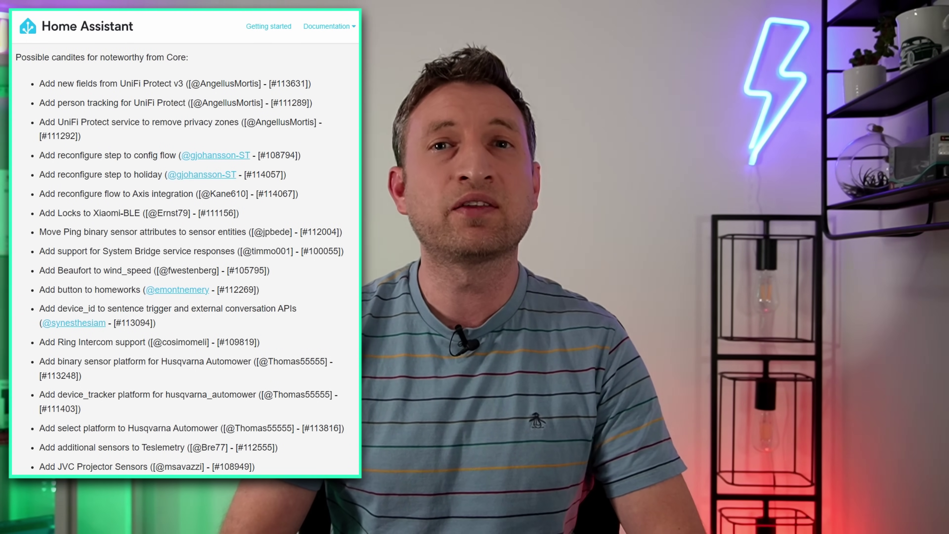
scroll(185, 258, "down", 5)
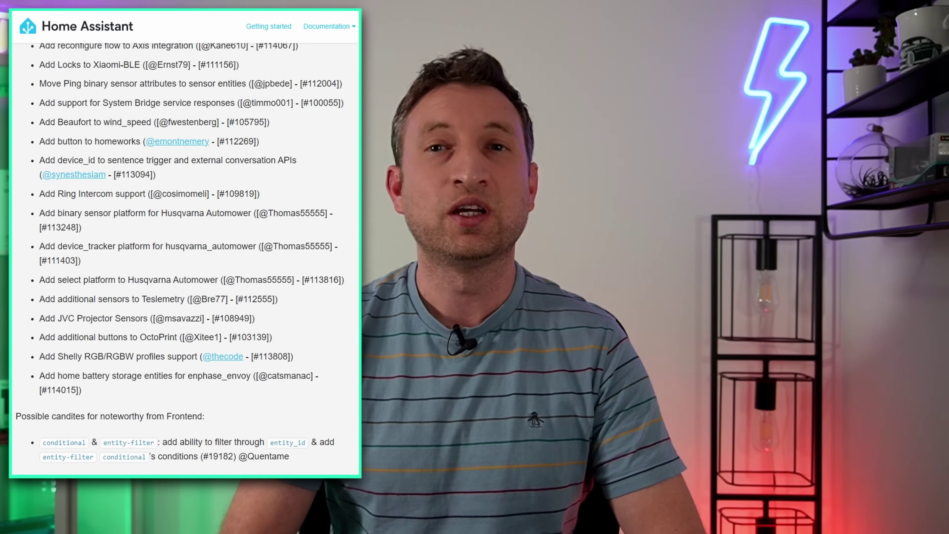
scroll(185, 259, "down", 9)
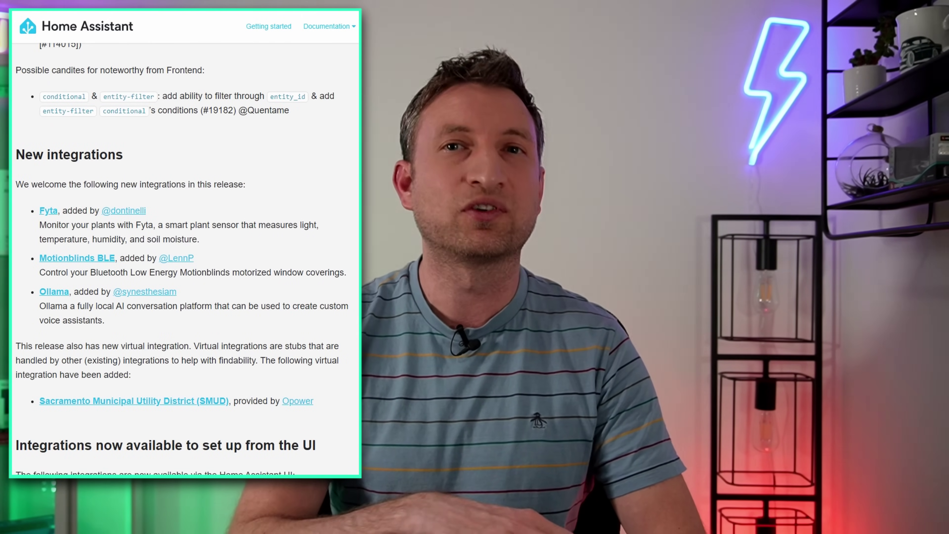
scroll(185, 258, "down", 1)
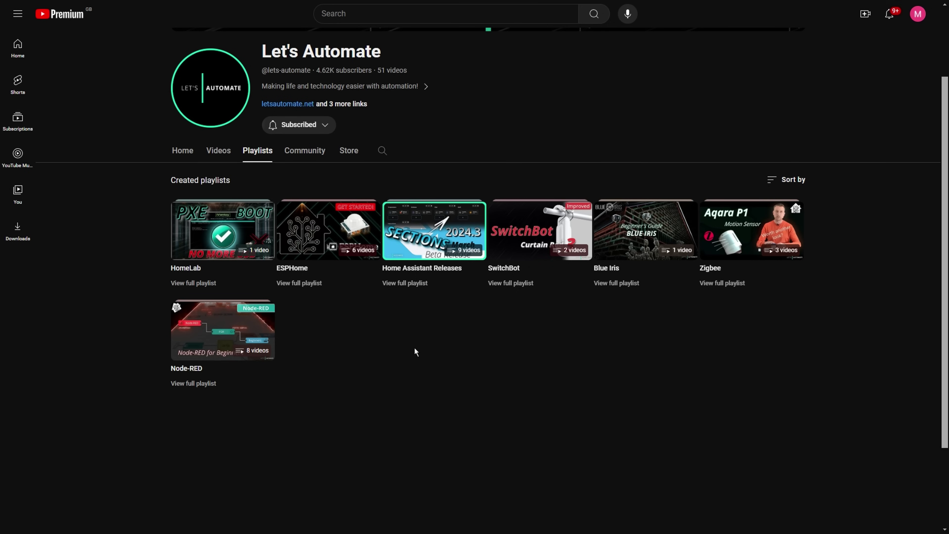
left_click(414, 284)
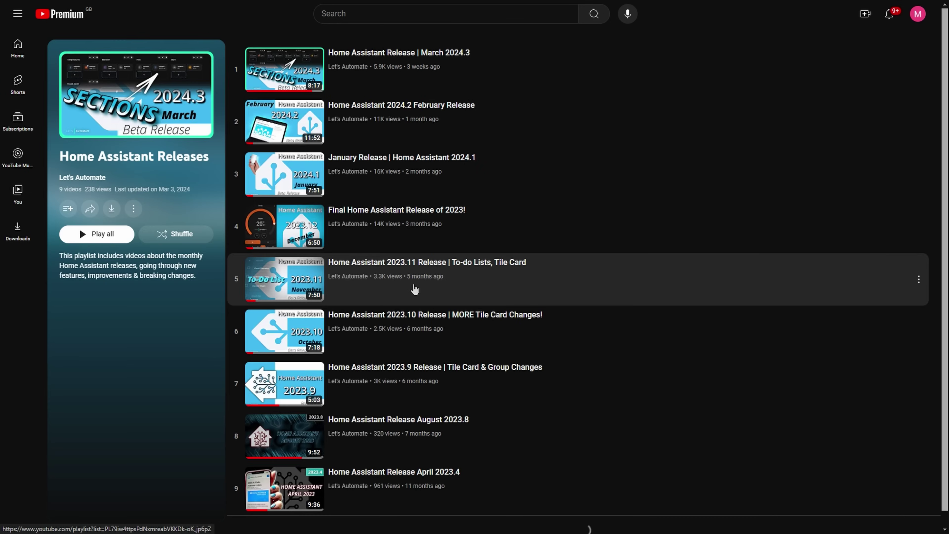
key("alt+Left")
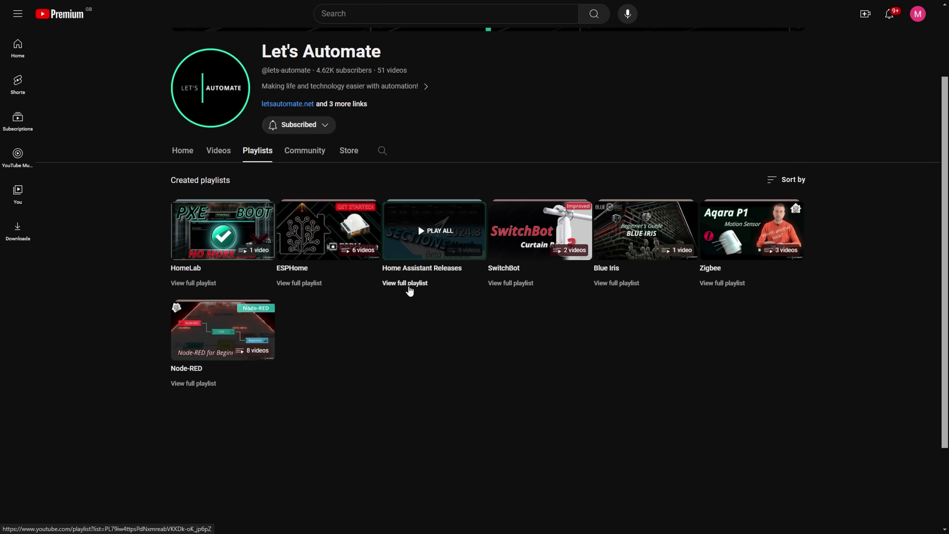
left_click(312, 288)
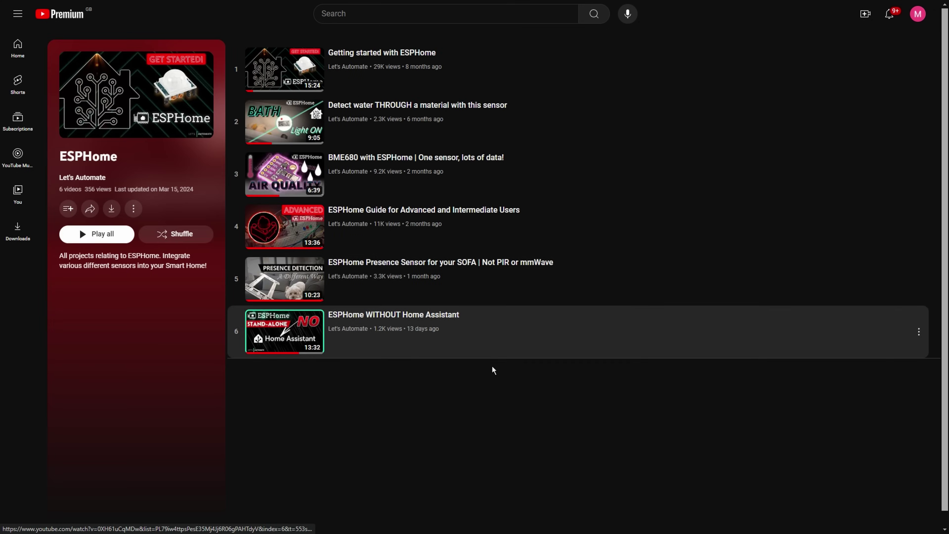